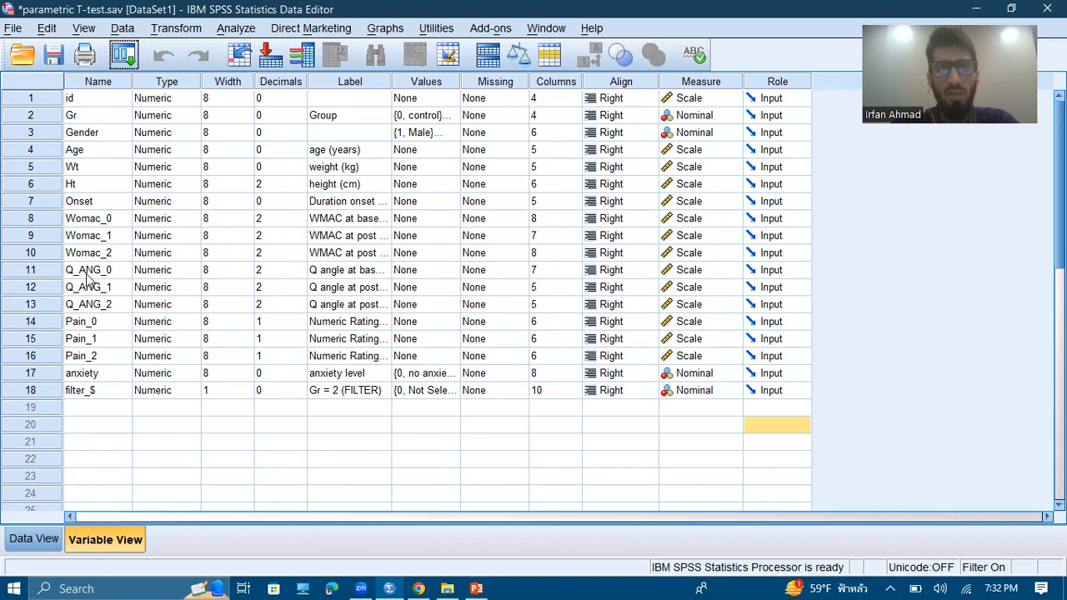
# Open the Split File settings for the dataset and reset them to their defaults
pyautogui.click(83, 328)
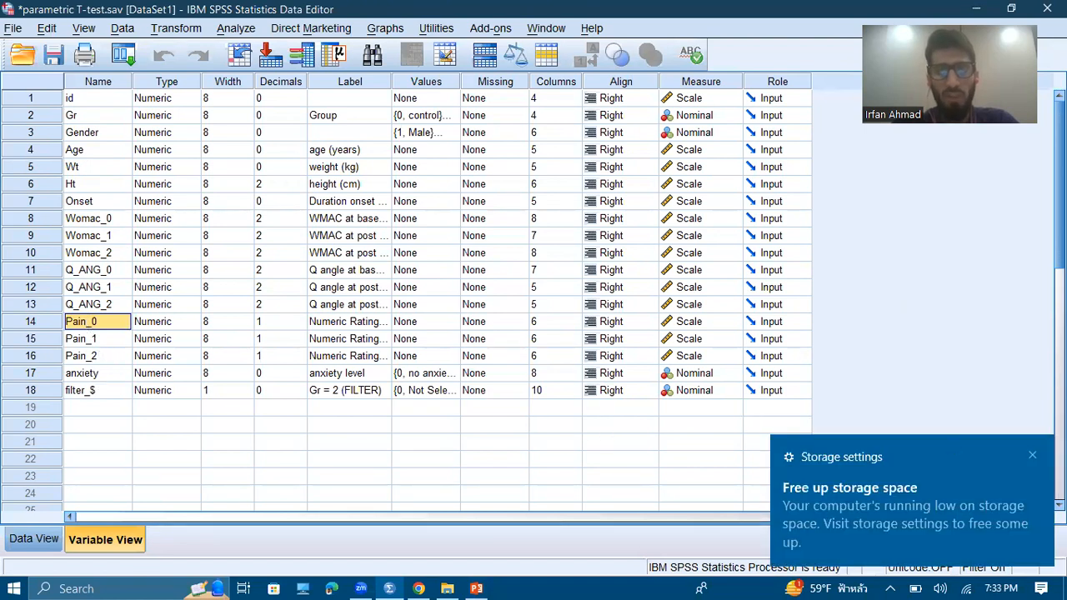
pyautogui.click(1031, 458)
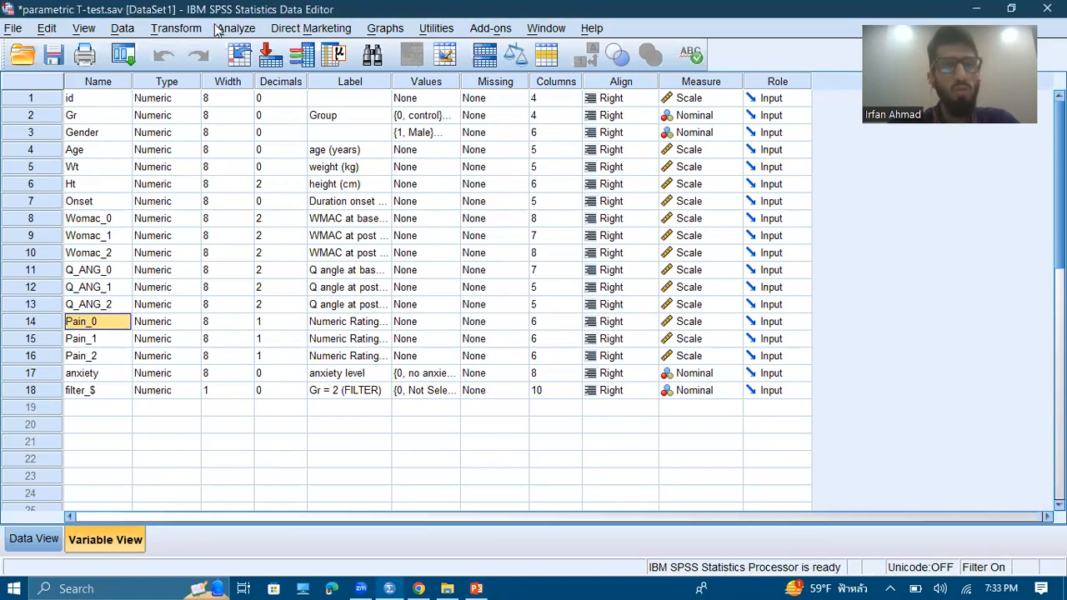
pyautogui.click(122, 28)
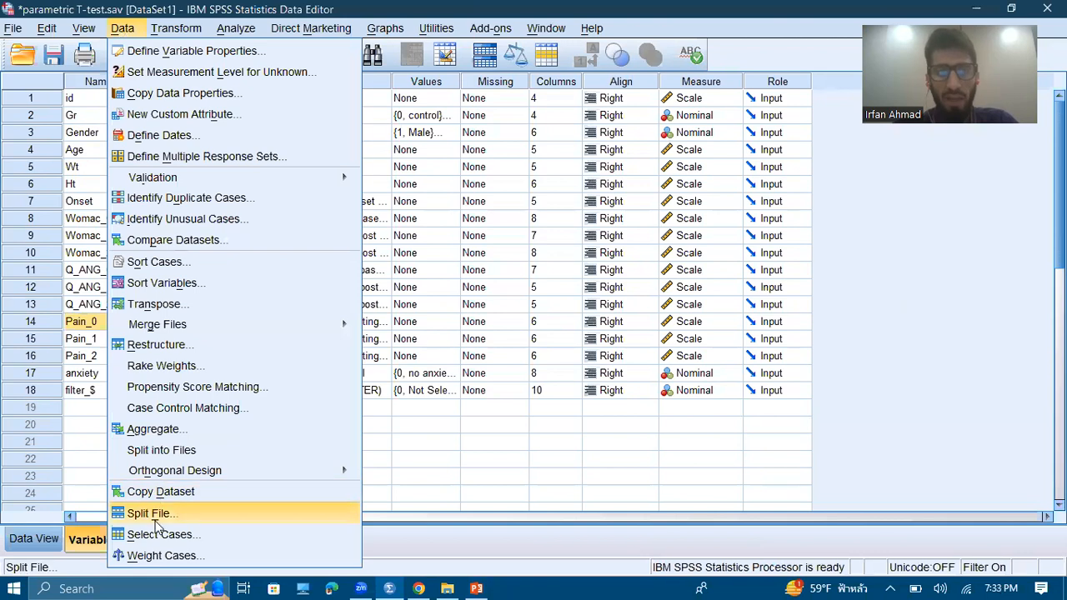
pyautogui.click(150, 513)
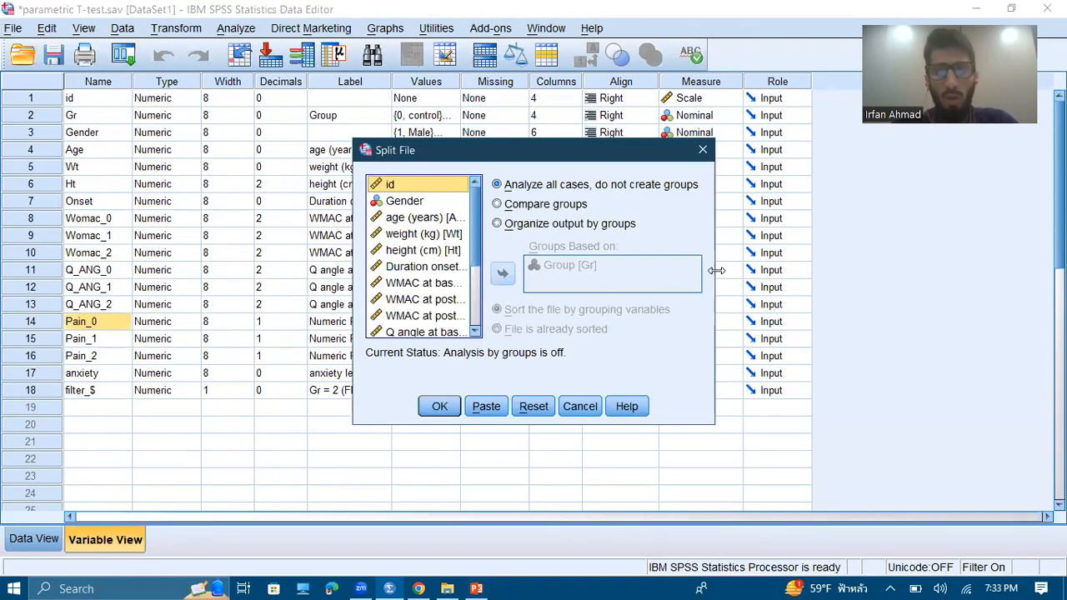
pyautogui.moveTo(721, 270); pyautogui.dragTo(994, 282)
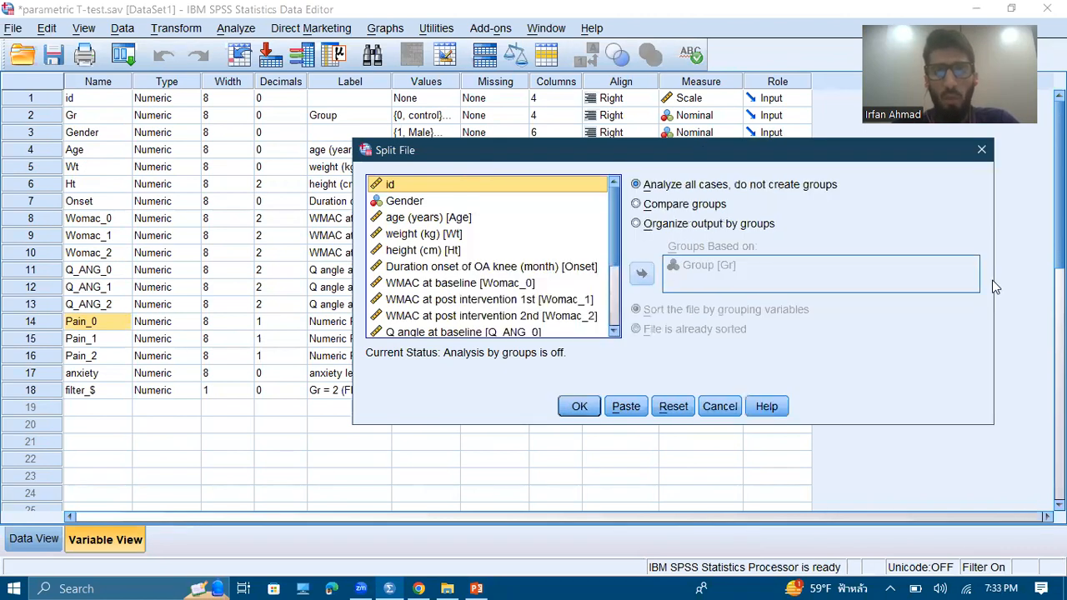
pyautogui.click(691, 225)
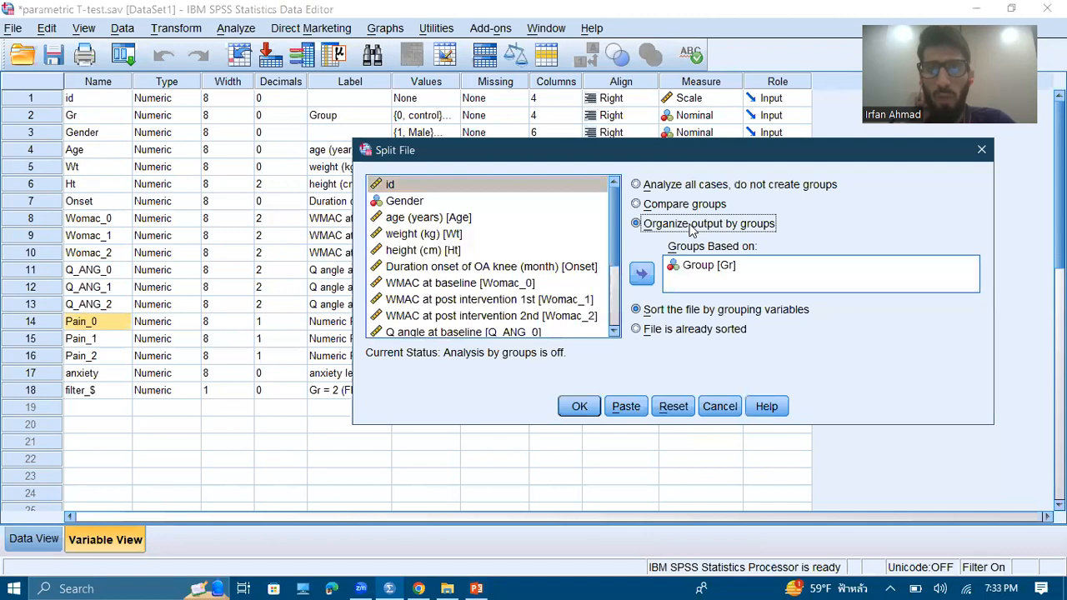
pyautogui.click(671, 407)
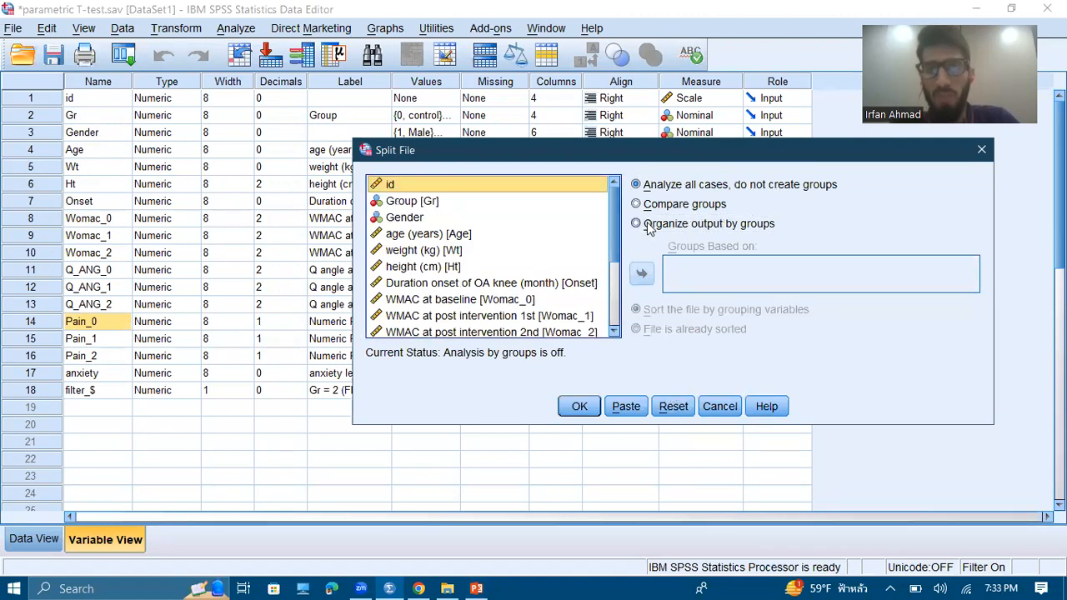
# Split the file with output organized by groups based on Group [Gr], sorting the file by the grouping variable
pyautogui.click(722, 226)
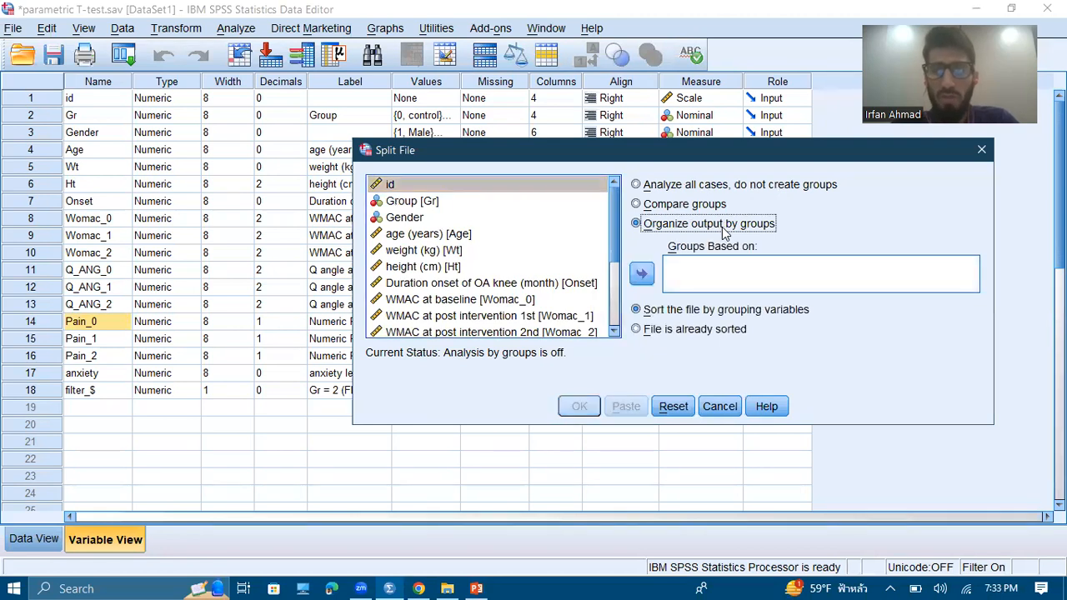
pyautogui.click(433, 203)
pyautogui.click(641, 275)
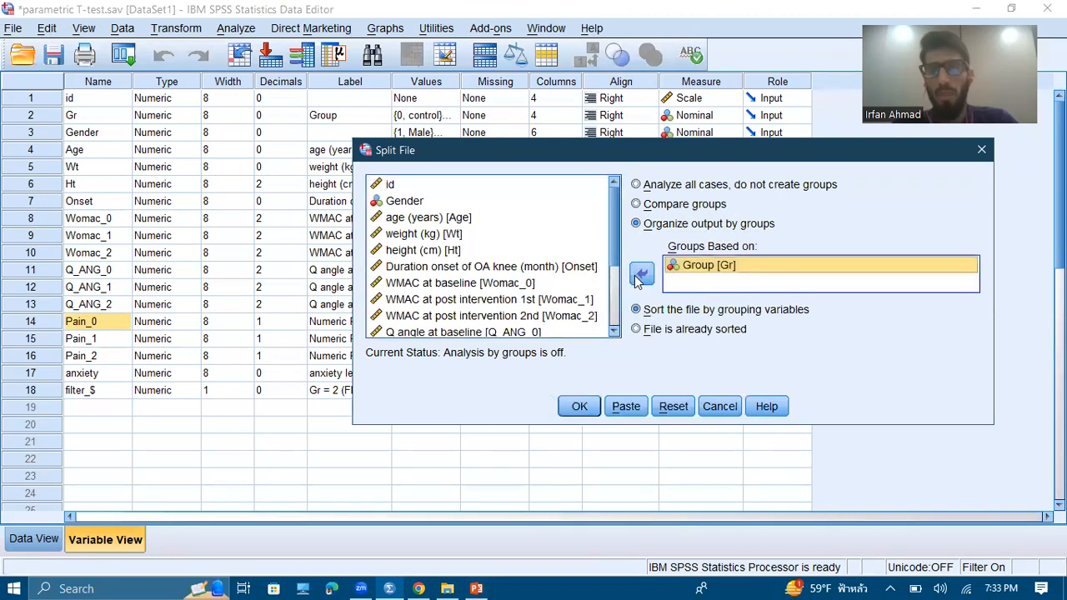
pyautogui.click(576, 408)
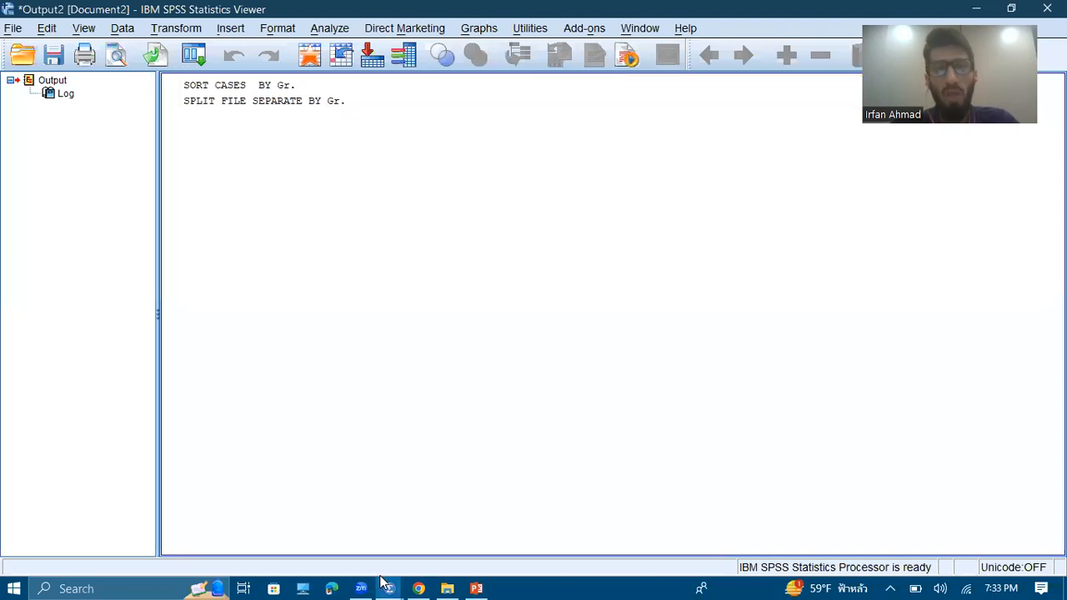
# Return to the Data Editor, open the Explore analysis and clear its previous variable selection
pyautogui.moveTo(389, 588)
pyautogui.click(328, 534)
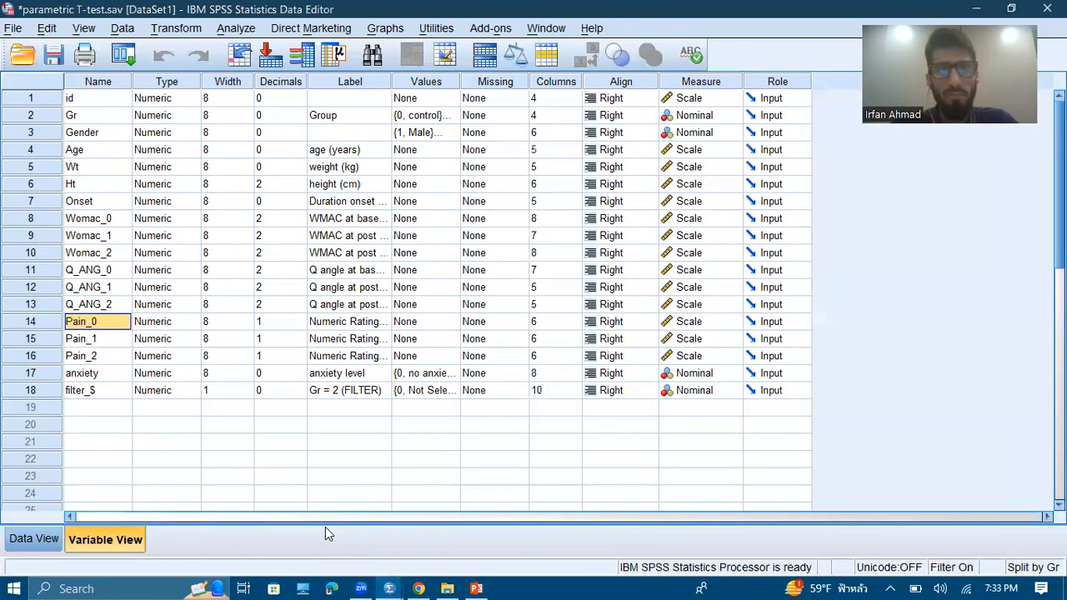
pyautogui.click(237, 28)
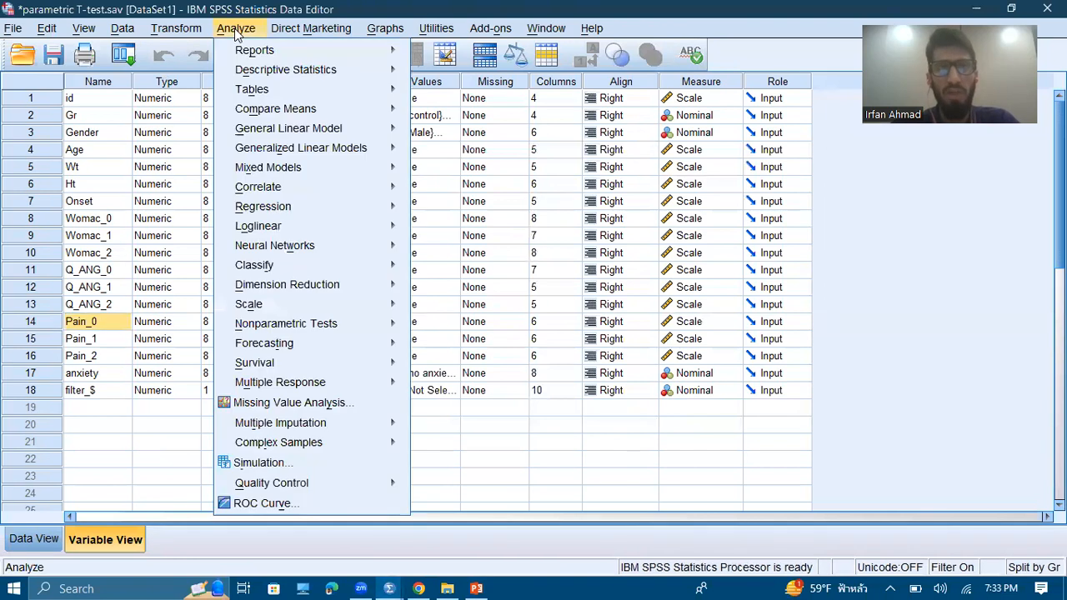
pyautogui.moveTo(351, 69)
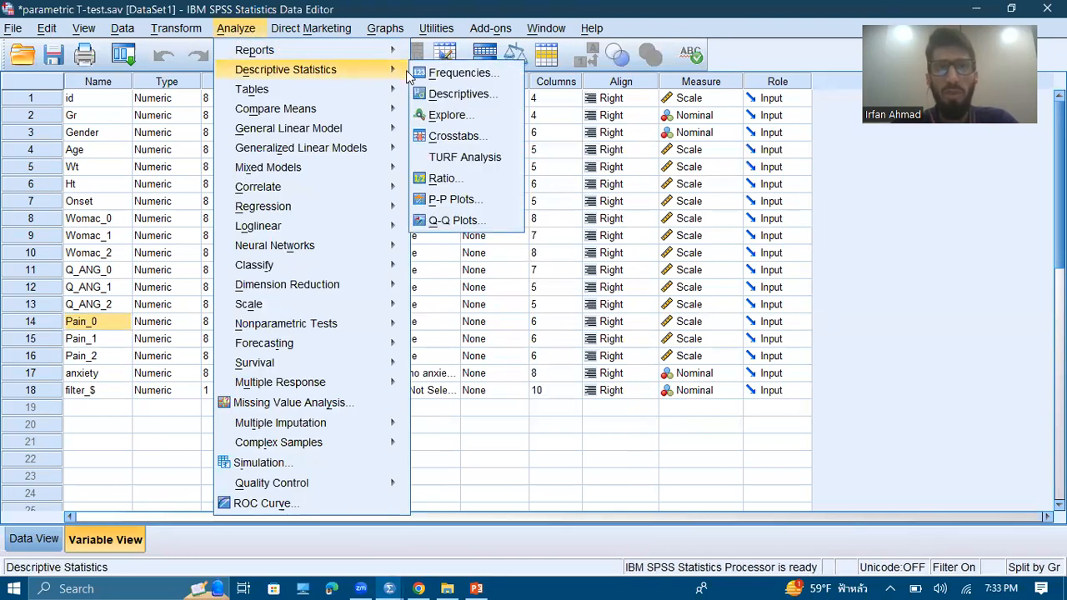
pyautogui.click(446, 115)
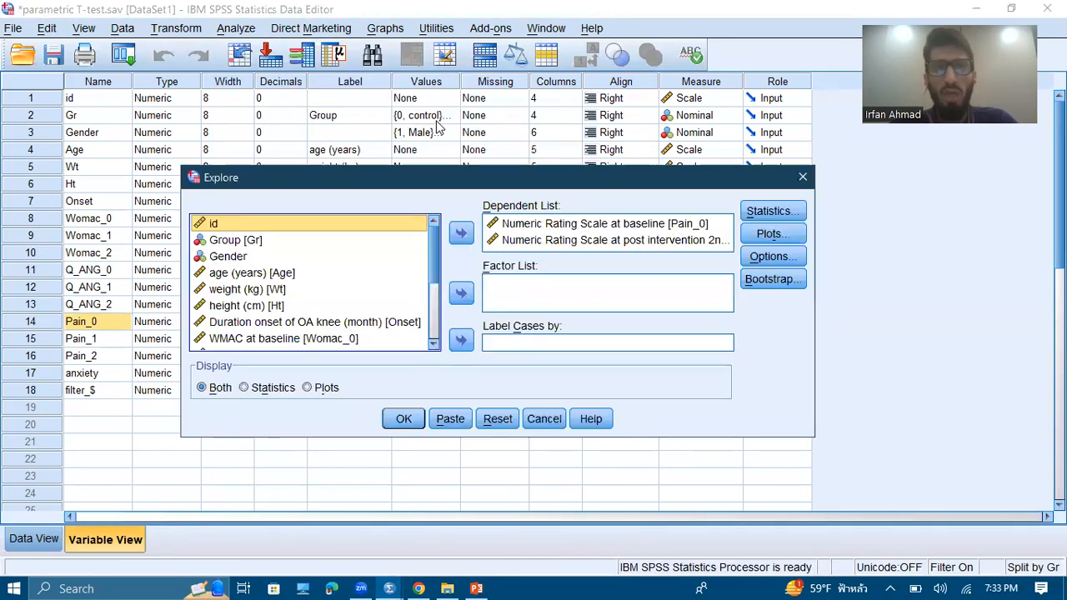
pyautogui.click(497, 420)
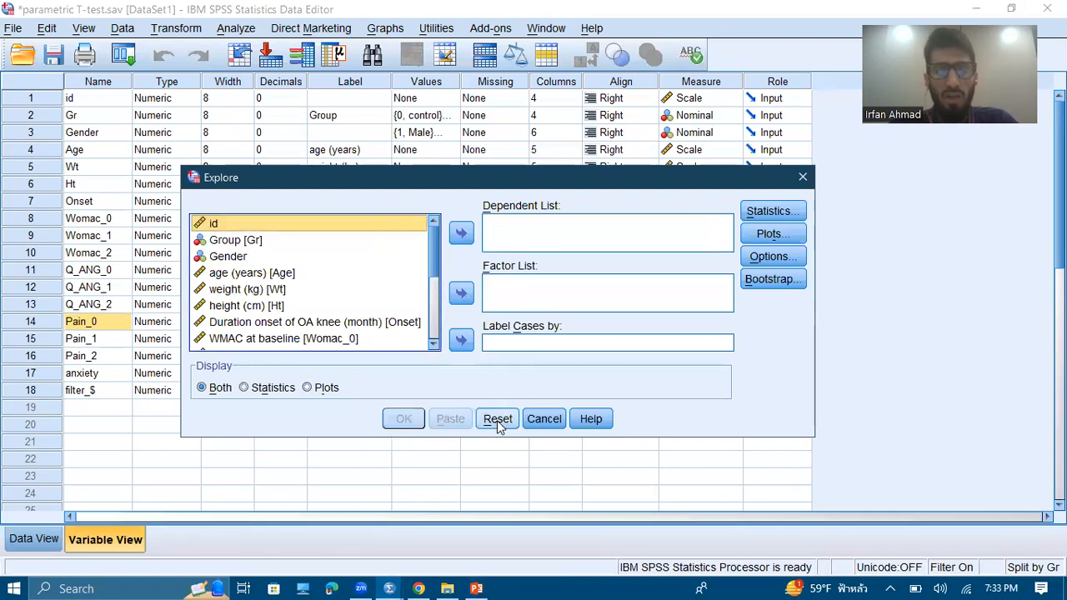
# Enlarge the Explore dialog and add Numeric Rating Scale at baseline [Pain_0] and at post intervention 1st [Pain_1] as dependent variables
pyautogui.click(432, 288)
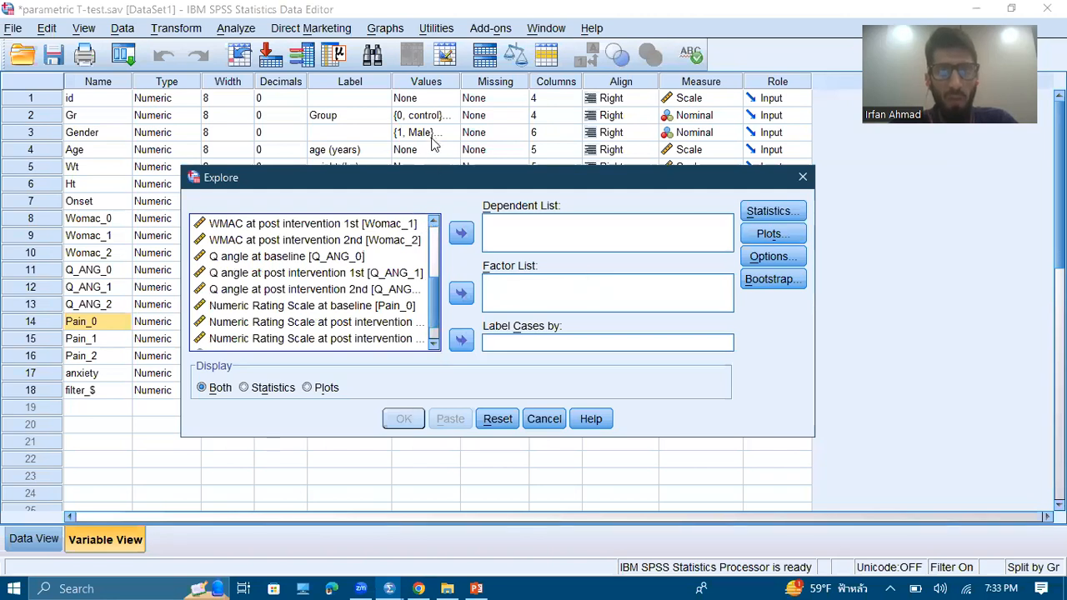
pyautogui.moveTo(431, 166); pyautogui.dragTo(435, 71)
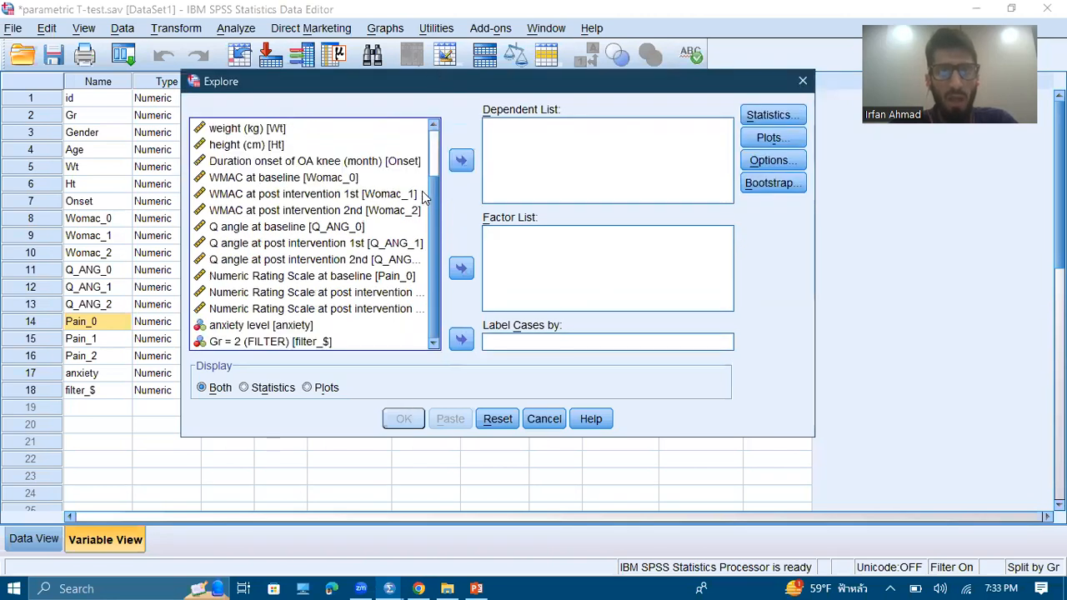
pyautogui.click(431, 164)
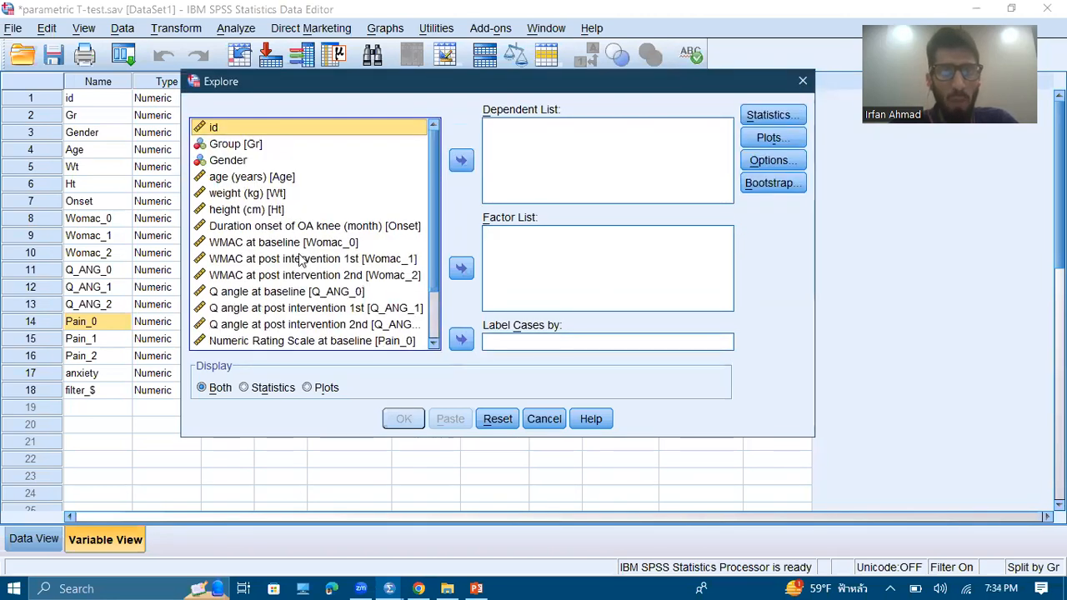
pyautogui.click(431, 306)
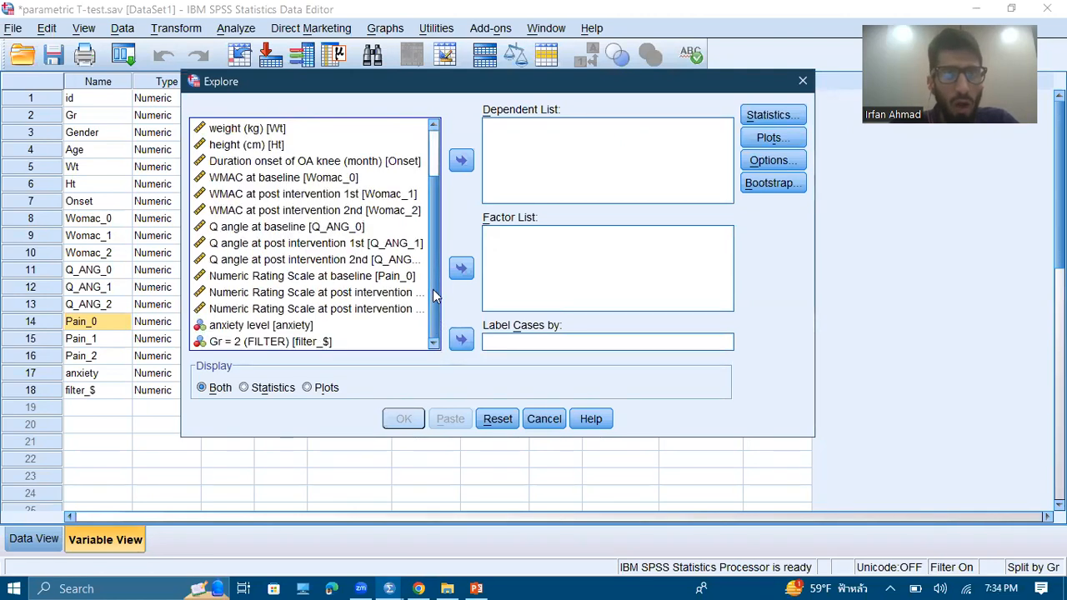
pyautogui.click(286, 278)
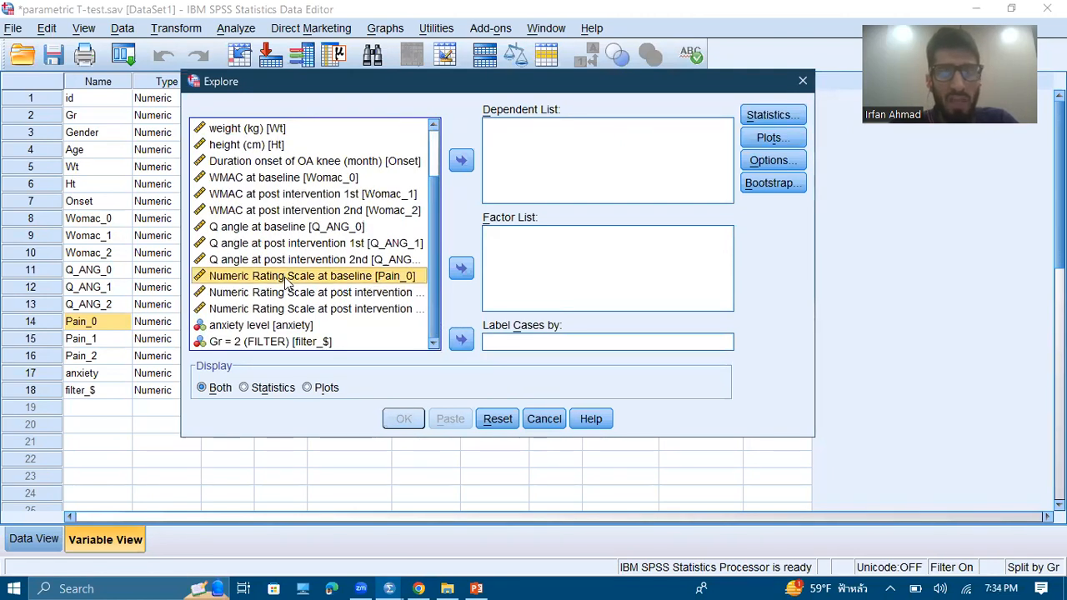
pyautogui.click(461, 161)
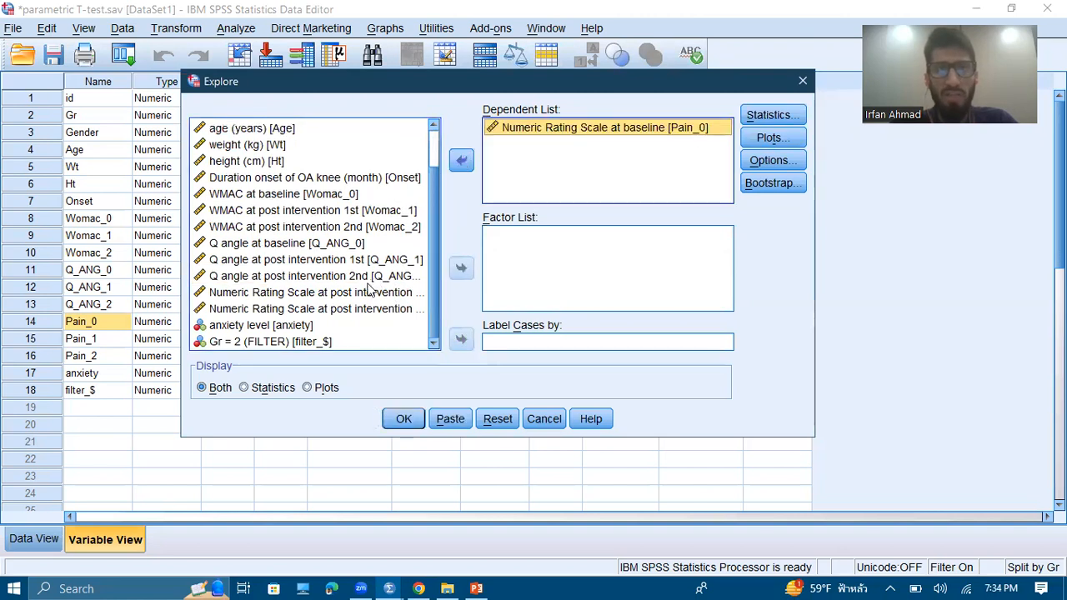
pyautogui.click(344, 293)
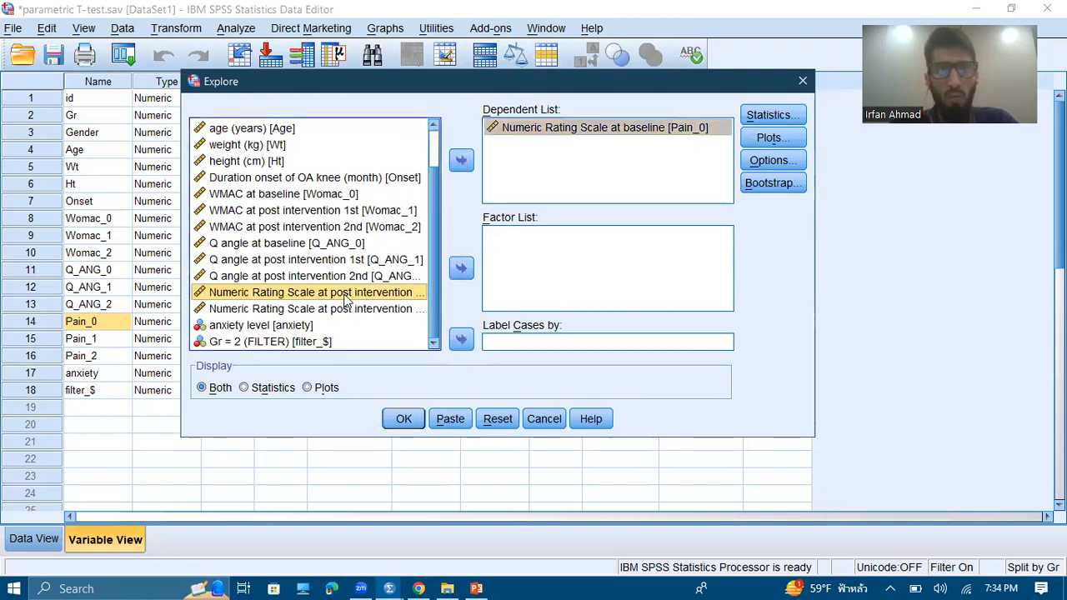
pyautogui.click(461, 161)
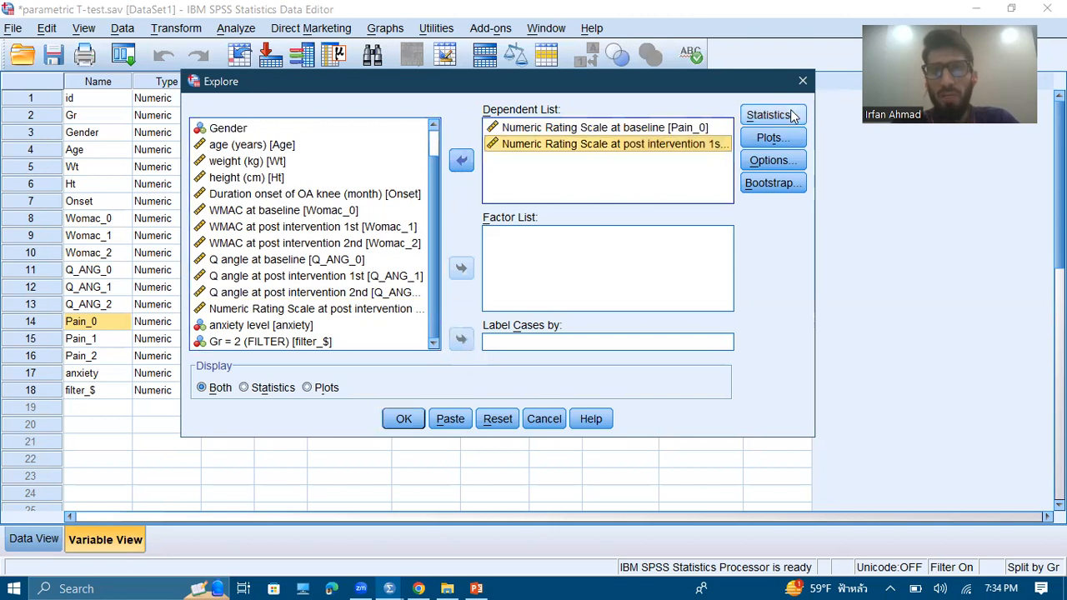
# Include normality plots with tests in the Explore output and run the analysis
pyautogui.click(777, 138)
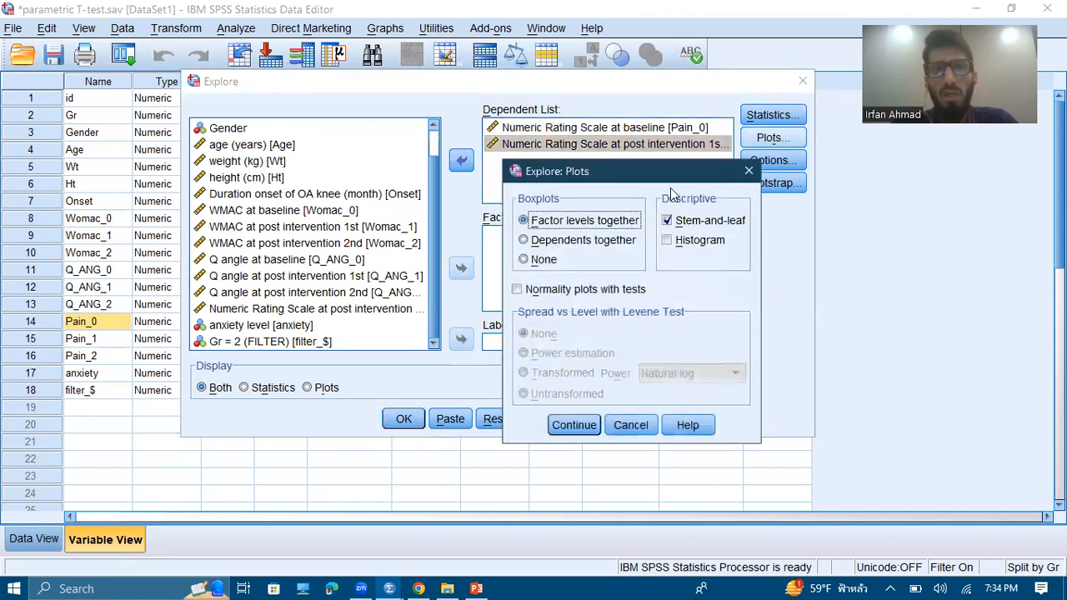
pyautogui.click(587, 292)
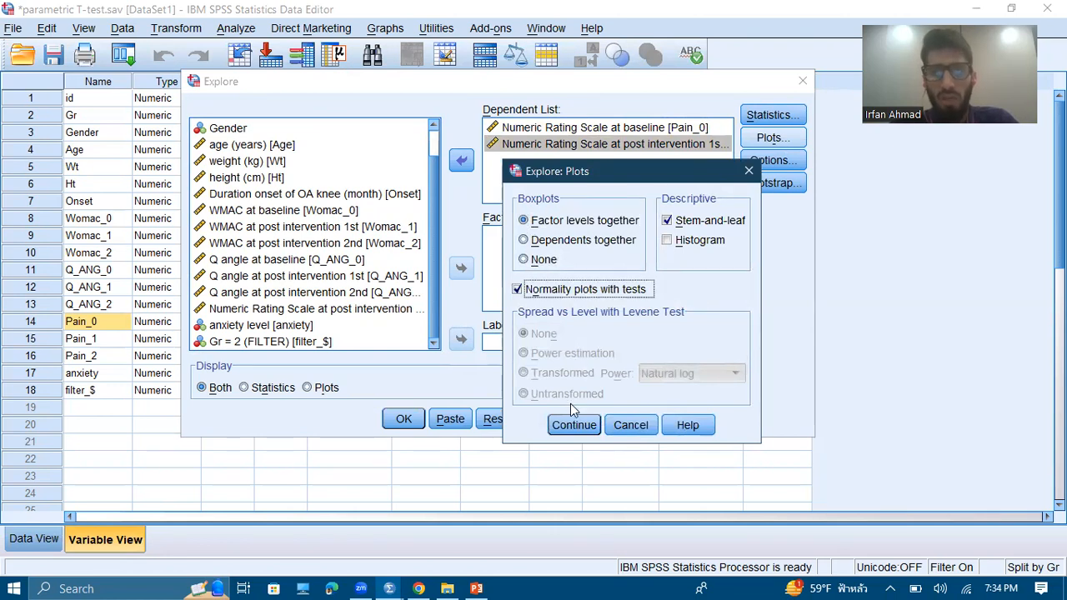
pyautogui.click(574, 425)
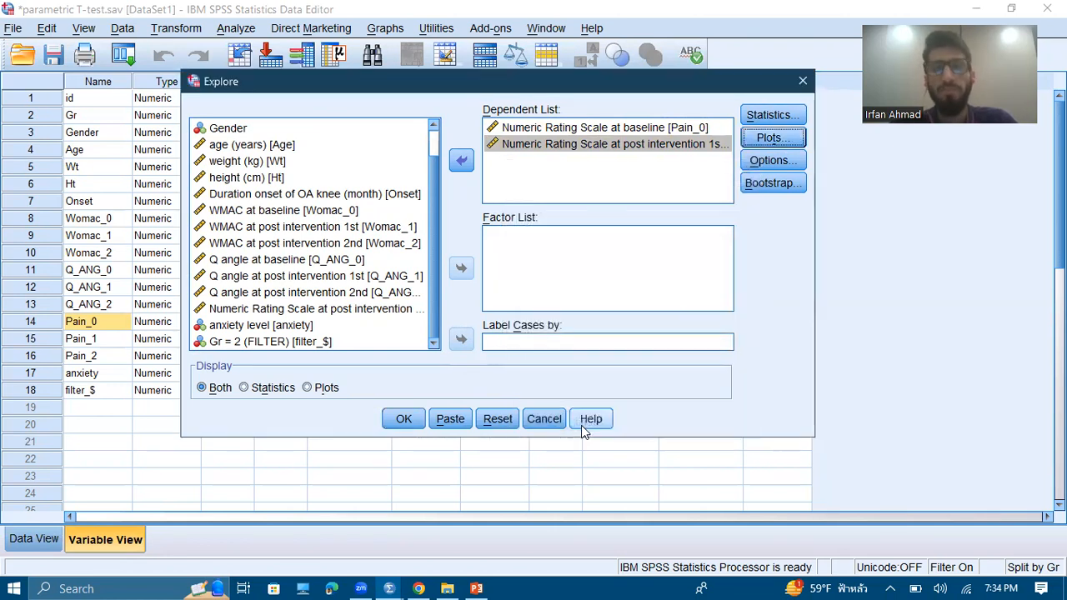
pyautogui.click(405, 421)
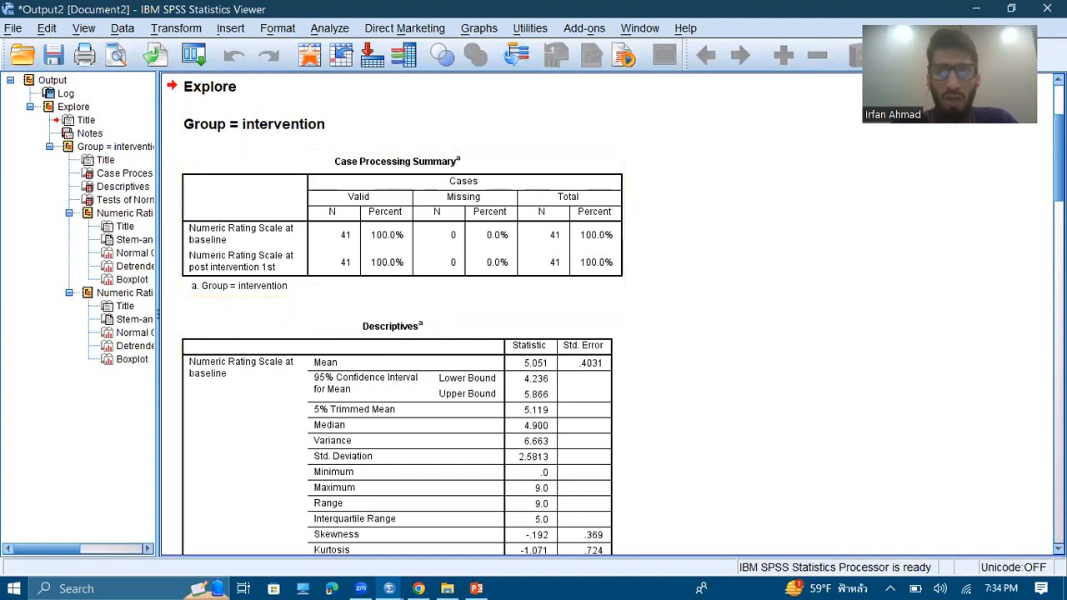
# Examine the Explore output for the intervention group, including the Tests of Normality table, stem-and-leaf plots, Q-Q plots and boxplots
pyautogui.scroll(3, 534, 317)
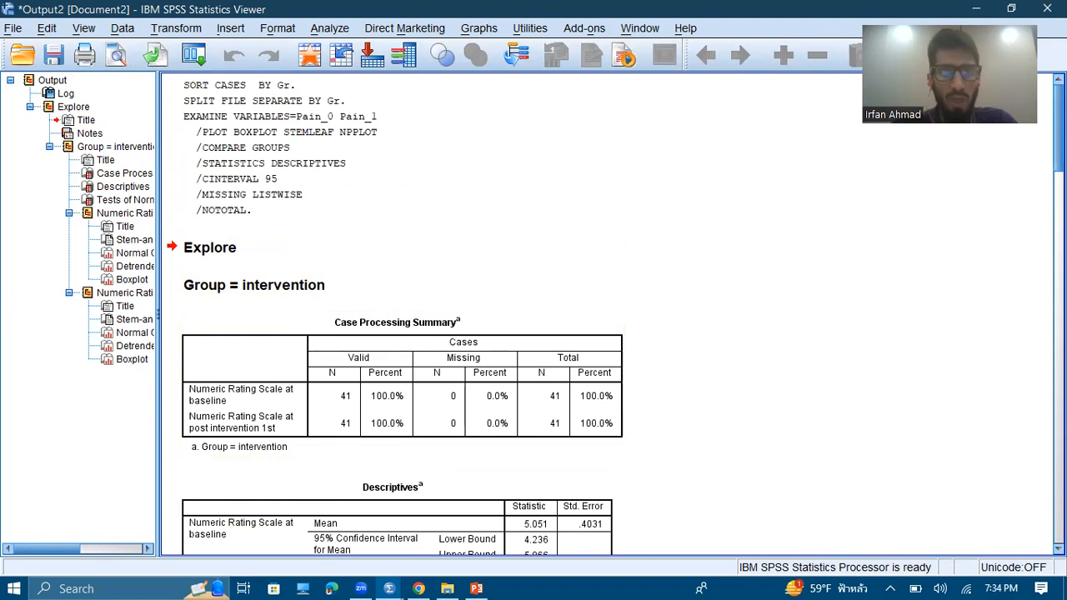
pyautogui.scroll(-16, 400, 317)
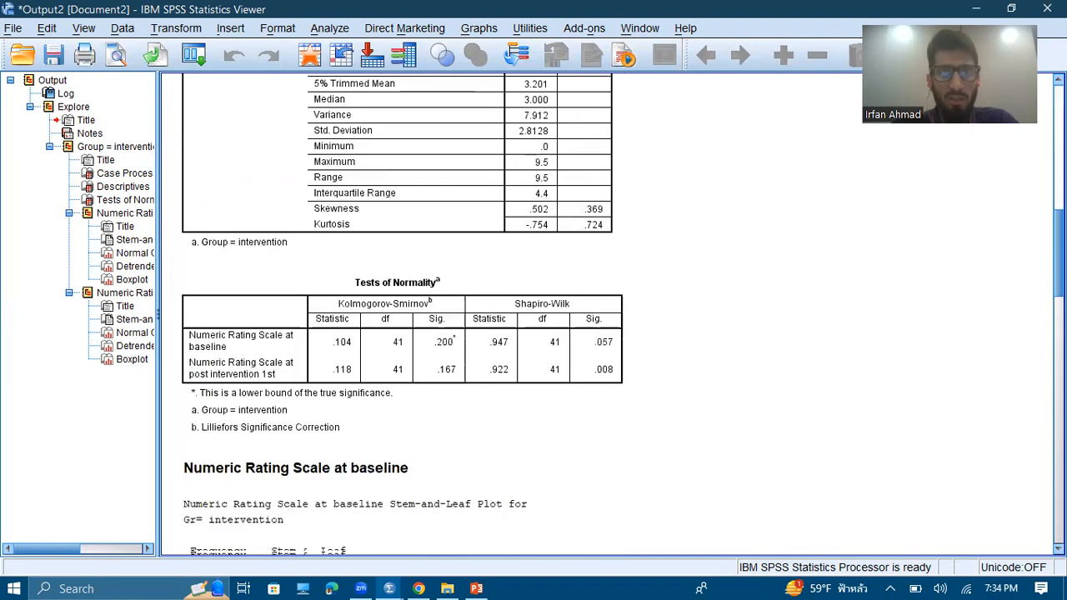
pyautogui.scroll(-1, 400, 316)
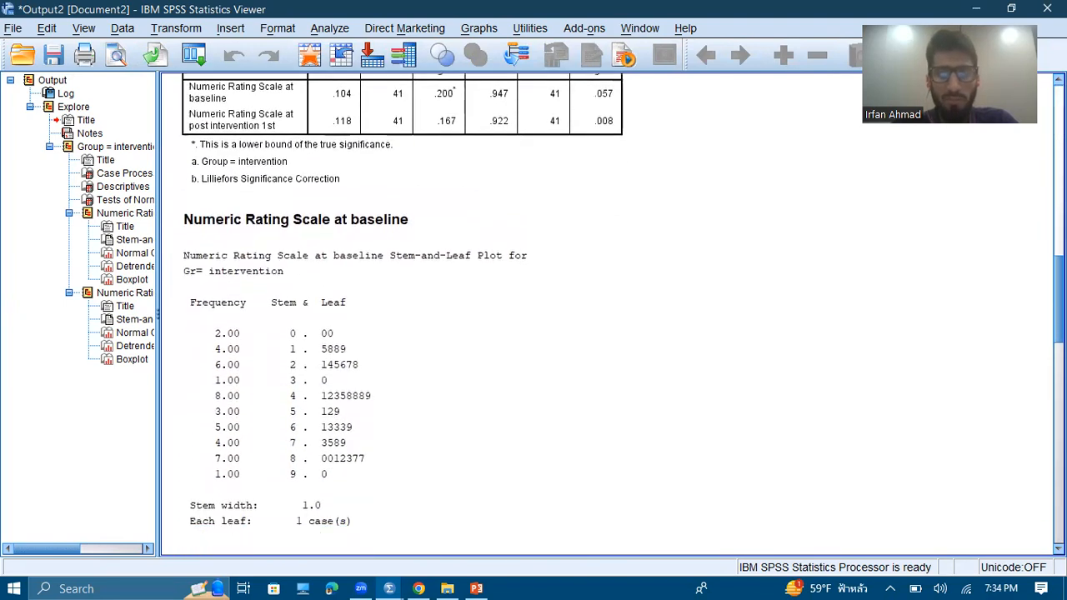
pyautogui.scroll(-18, 400, 317)
pyautogui.scroll(-10, 426, 317)
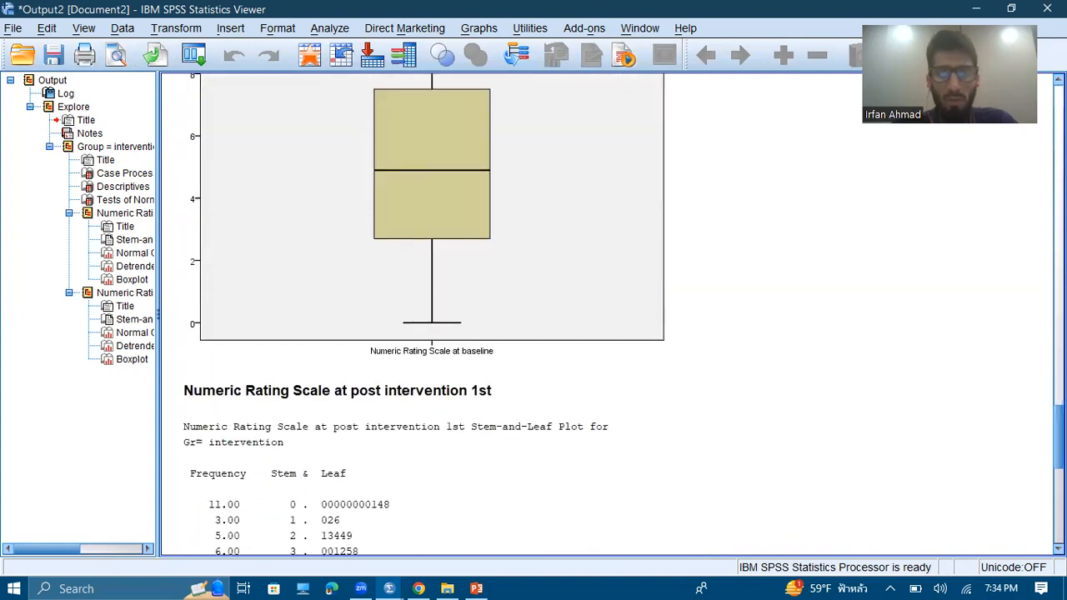
pyautogui.scroll(-15, 425, 316)
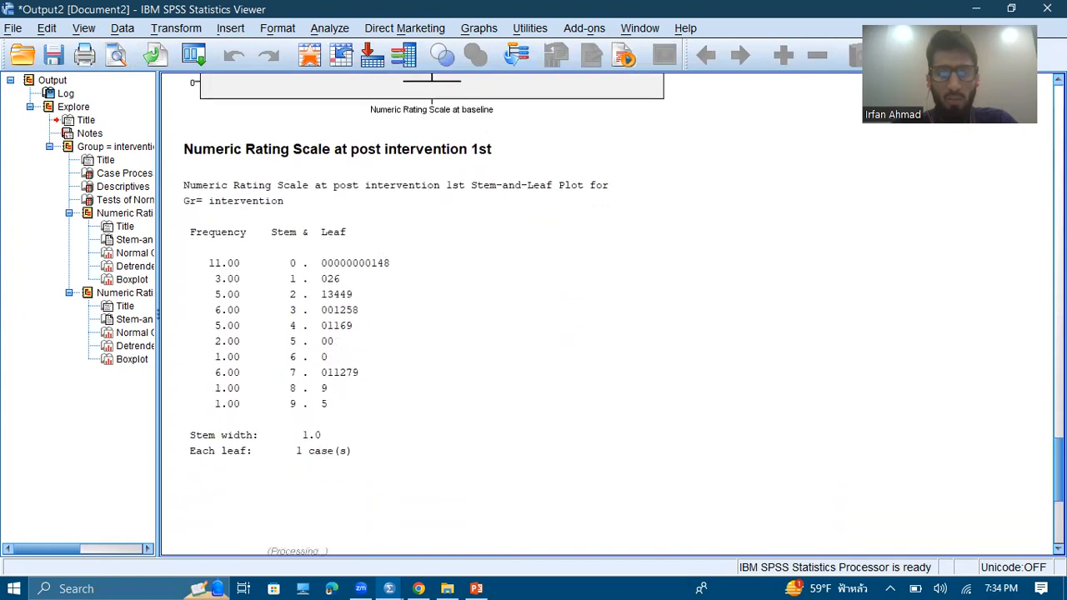
pyautogui.scroll(-5, 426, 317)
pyautogui.scroll(2, 425, 316)
pyautogui.scroll(-2, 425, 317)
pyautogui.scroll(6, 425, 316)
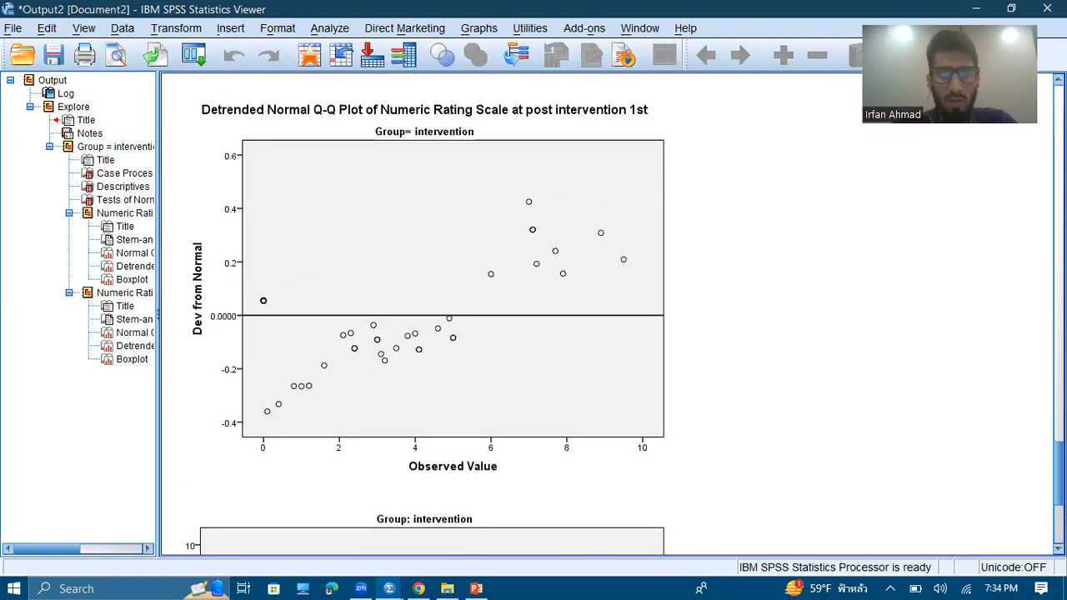
pyautogui.scroll(10, 425, 316)
pyautogui.scroll(-10, 425, 316)
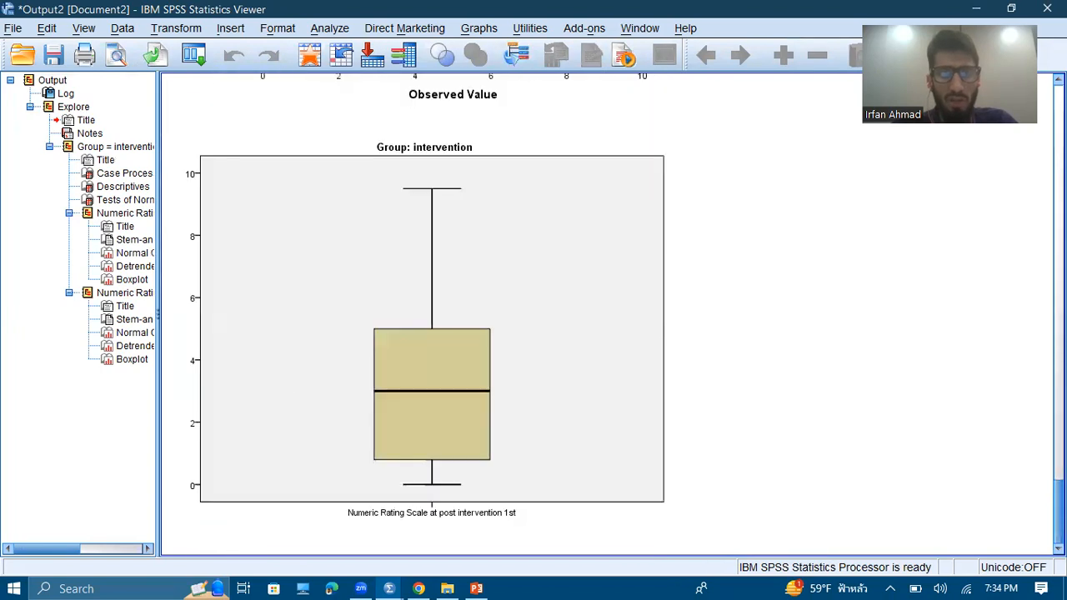
pyautogui.scroll(12, 425, 317)
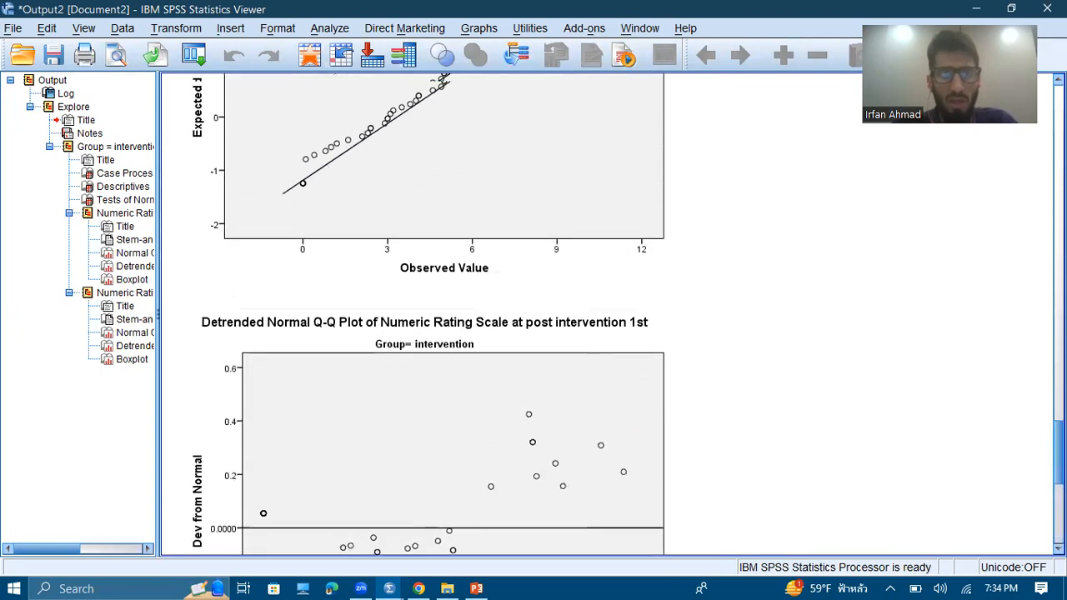
# Go back to the Tests of Normality table and examine the Shapiro-Wilk significance for both pain scores in the intervention group
pyautogui.scroll(5, 425, 317)
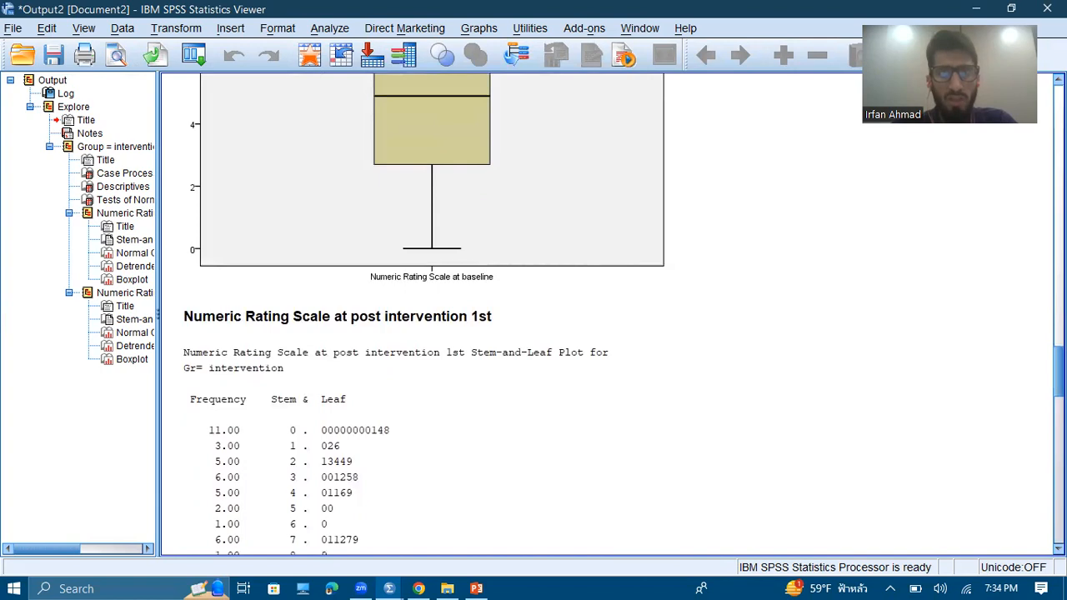
pyautogui.scroll(15, 425, 317)
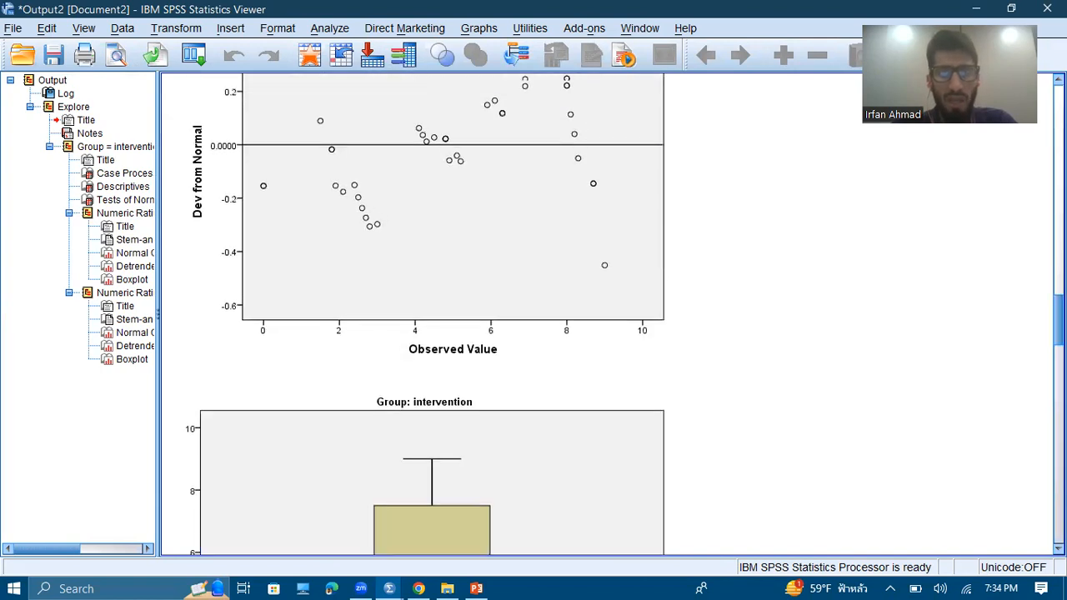
pyautogui.scroll(8, 623, 315)
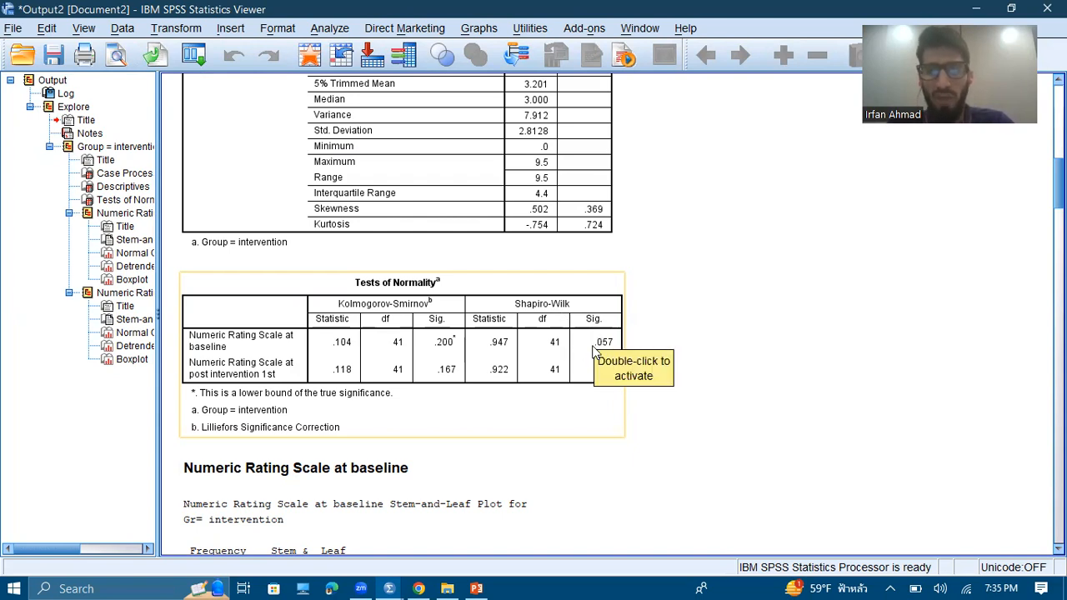
pyautogui.click(586, 448)
pyautogui.click(604, 396)
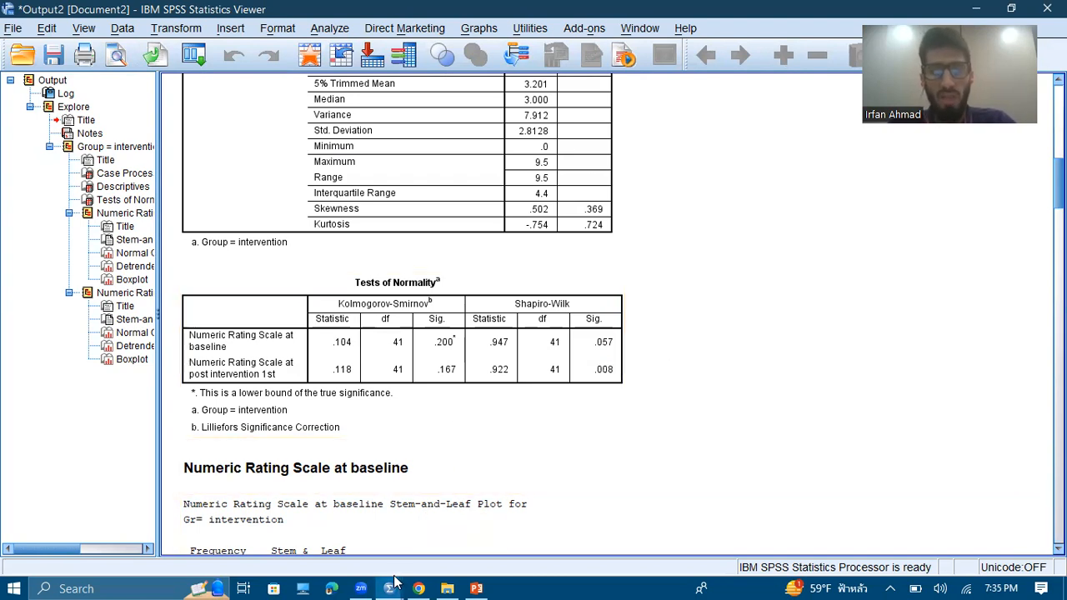
# Return to the Data Editor and turn off Split File by resetting it to analyze all cases without creating groups
pyautogui.moveTo(389, 589)
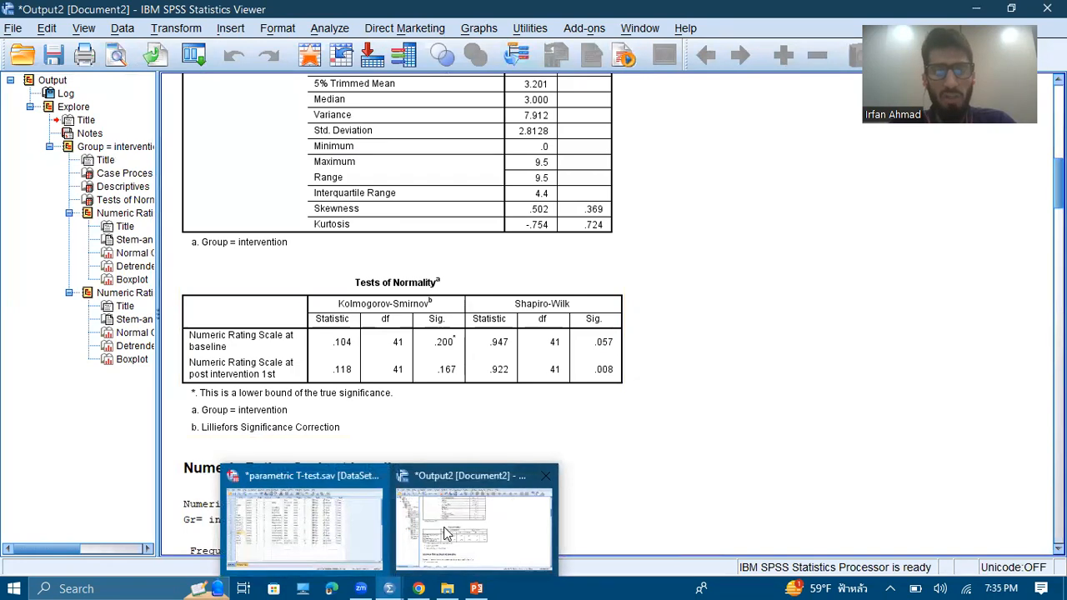
pyautogui.click(321, 525)
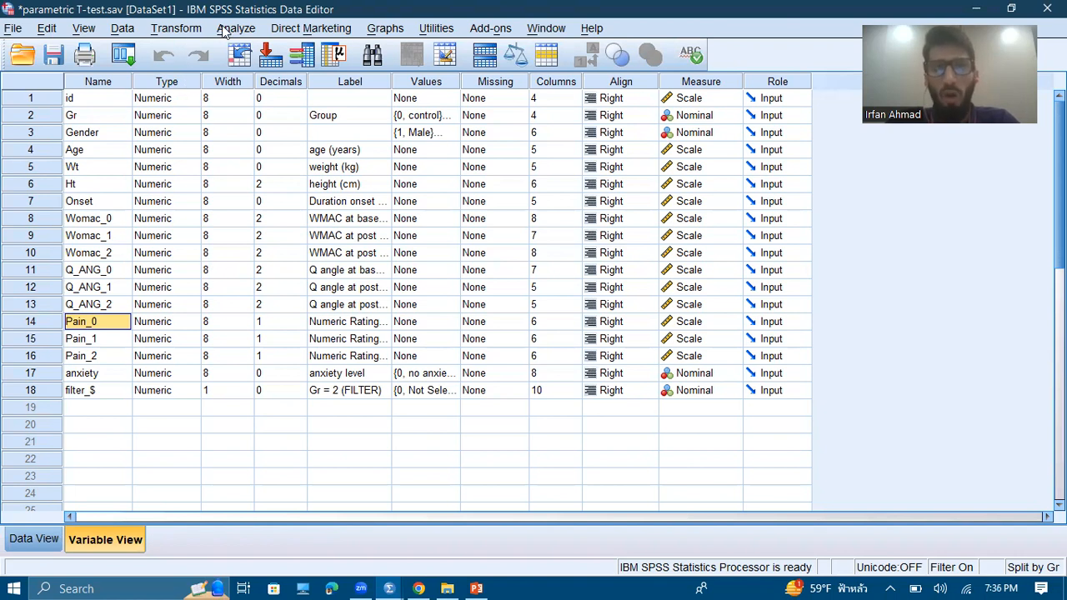
pyautogui.click(122, 30)
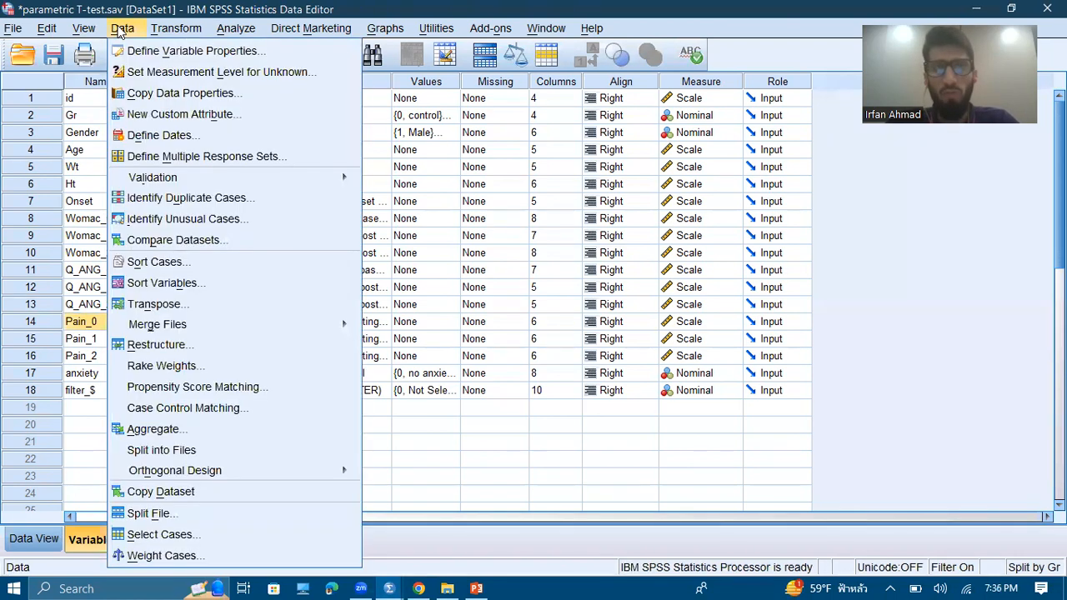
pyautogui.click(152, 515)
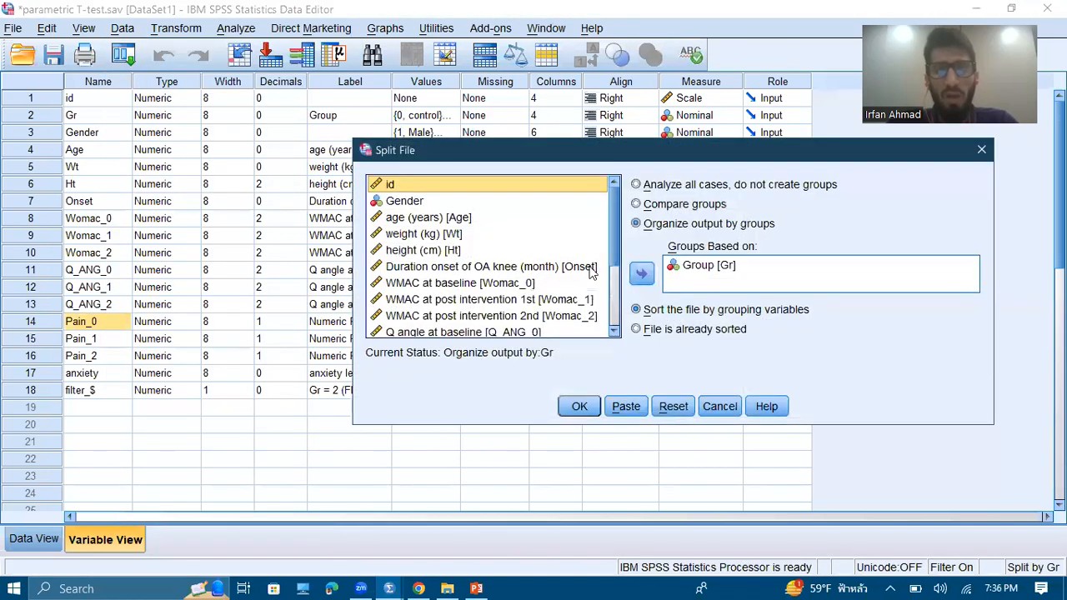
pyautogui.click(676, 406)
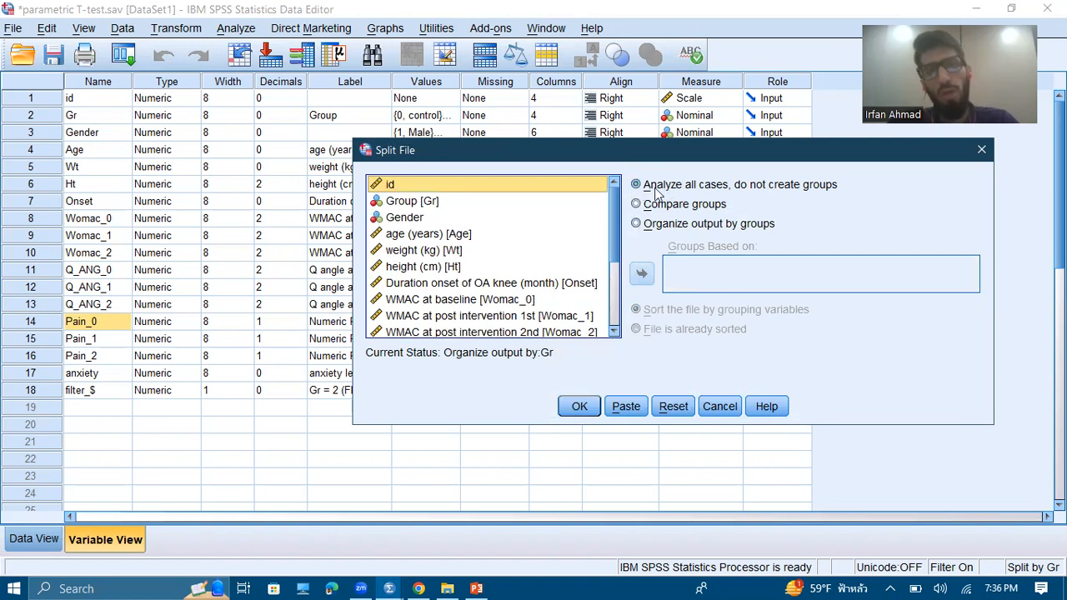
pyautogui.click(576, 407)
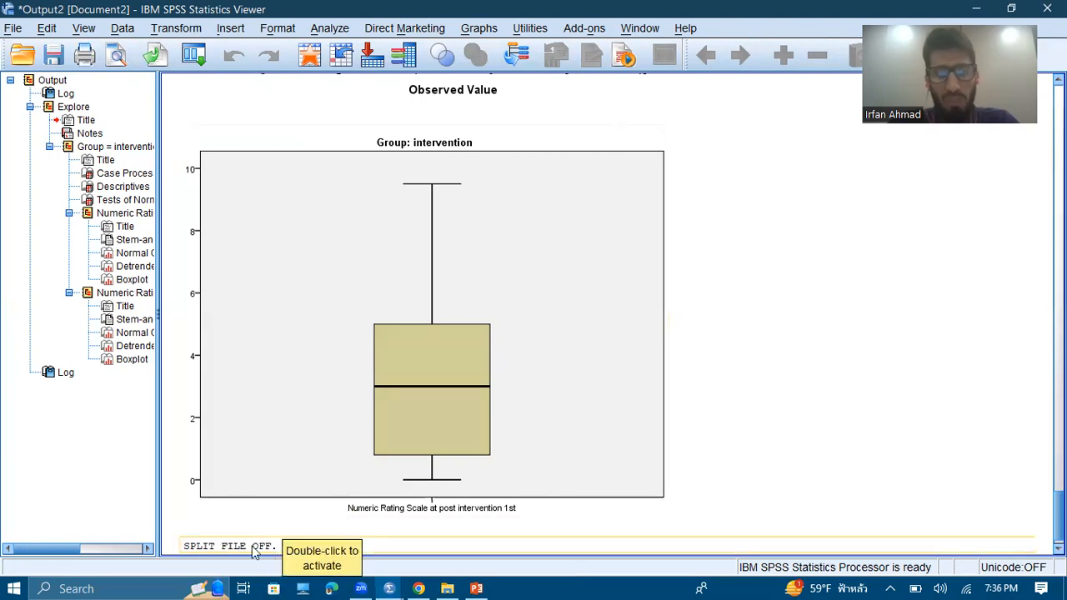
# Switch to PowerPoint to check the Practical Example steps and return to the SPSS Data Editor
pyautogui.click(479, 587)
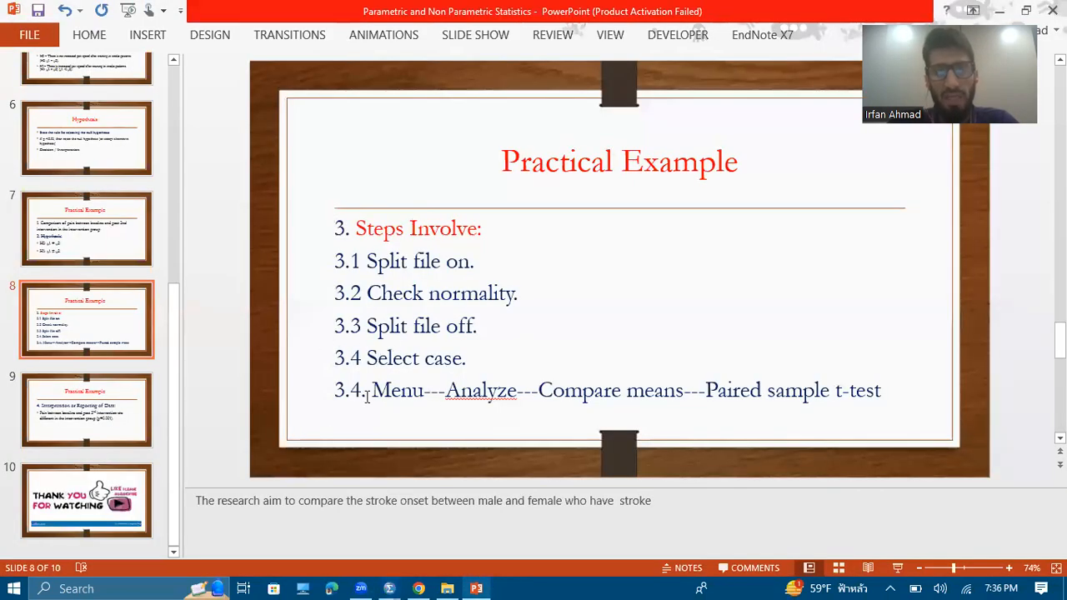
pyautogui.click(418, 588)
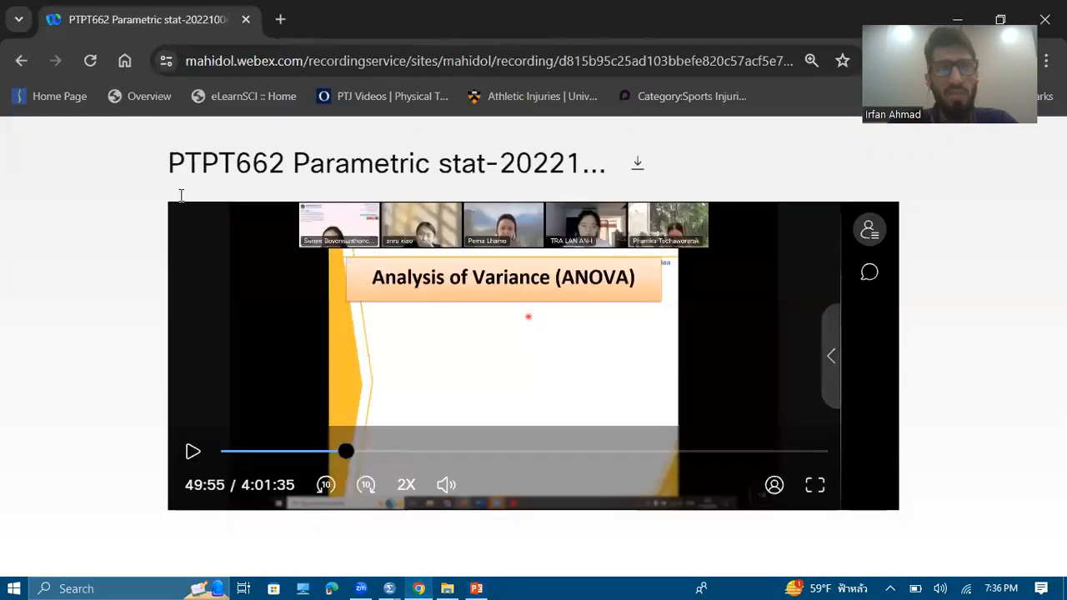
pyautogui.click(389, 589)
pyautogui.click(364, 565)
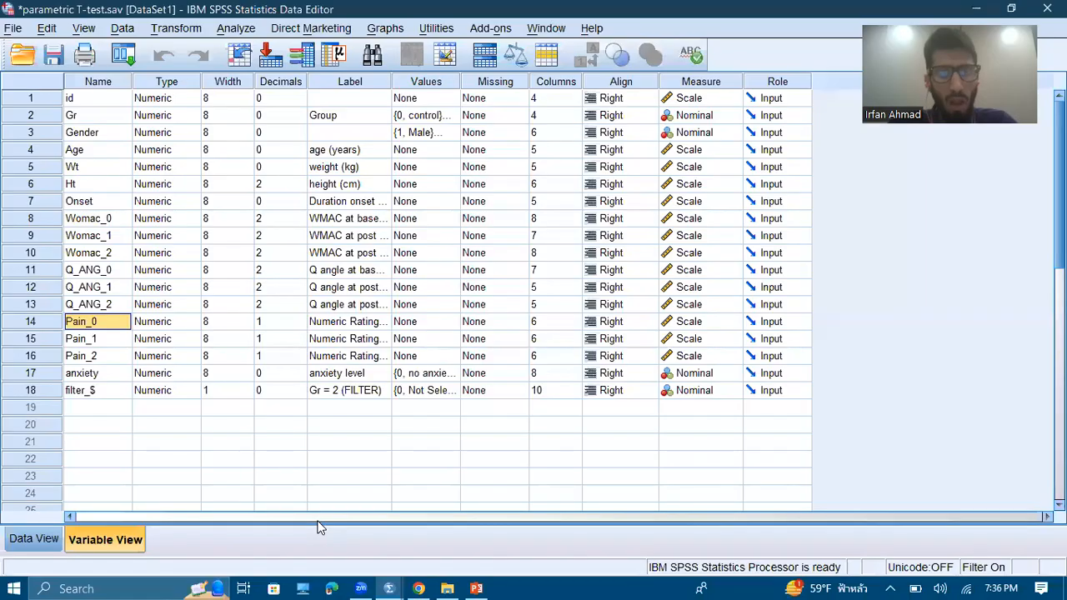
# Reset the Select Cases settings and start defining a new condition for selecting cases
pyautogui.click(122, 28)
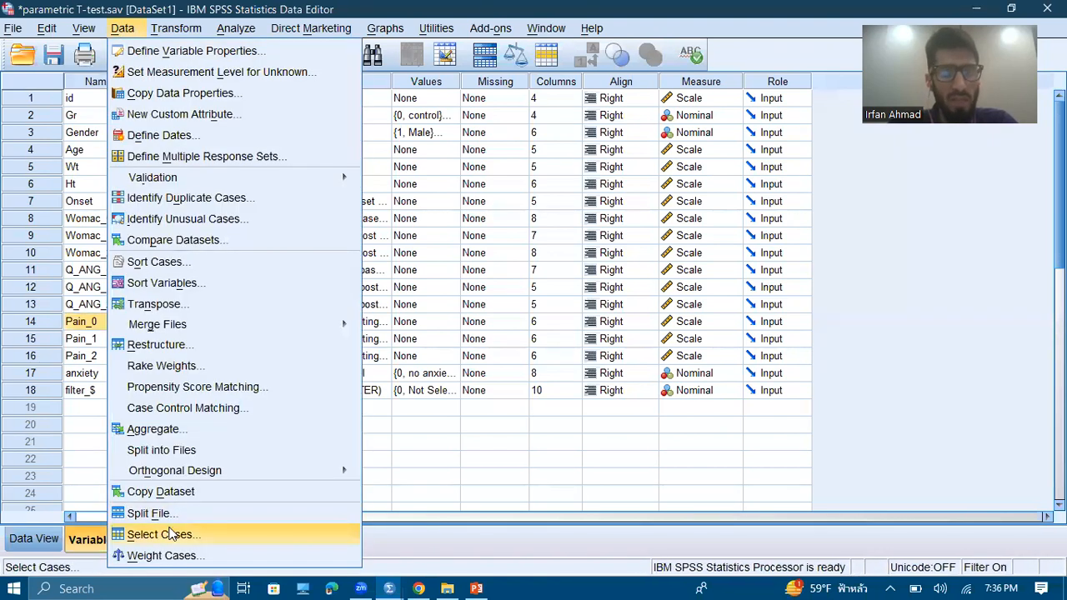
pyautogui.click(160, 534)
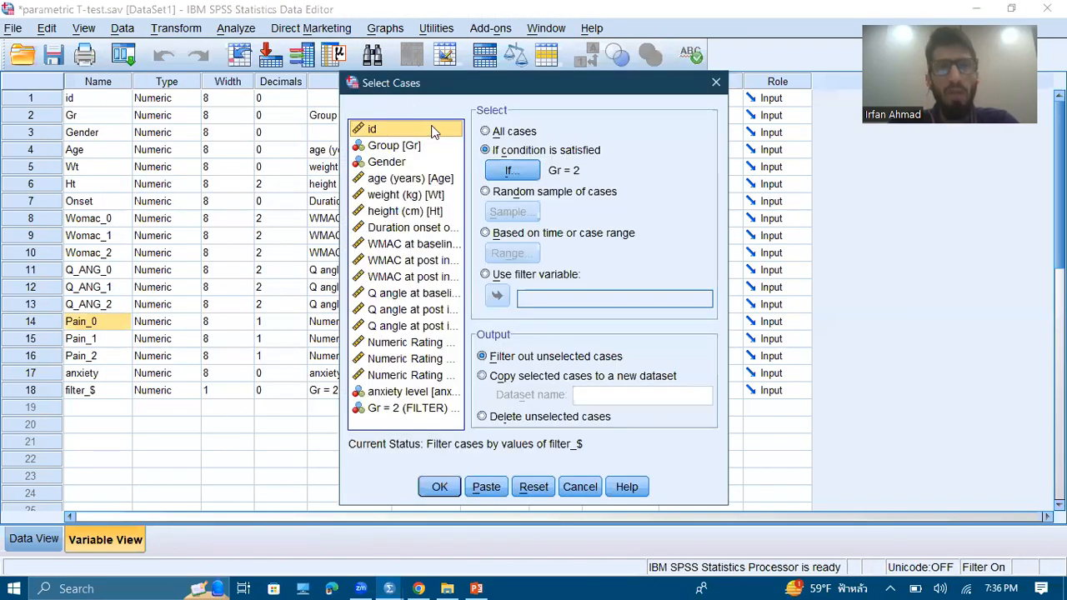
pyautogui.click(532, 491)
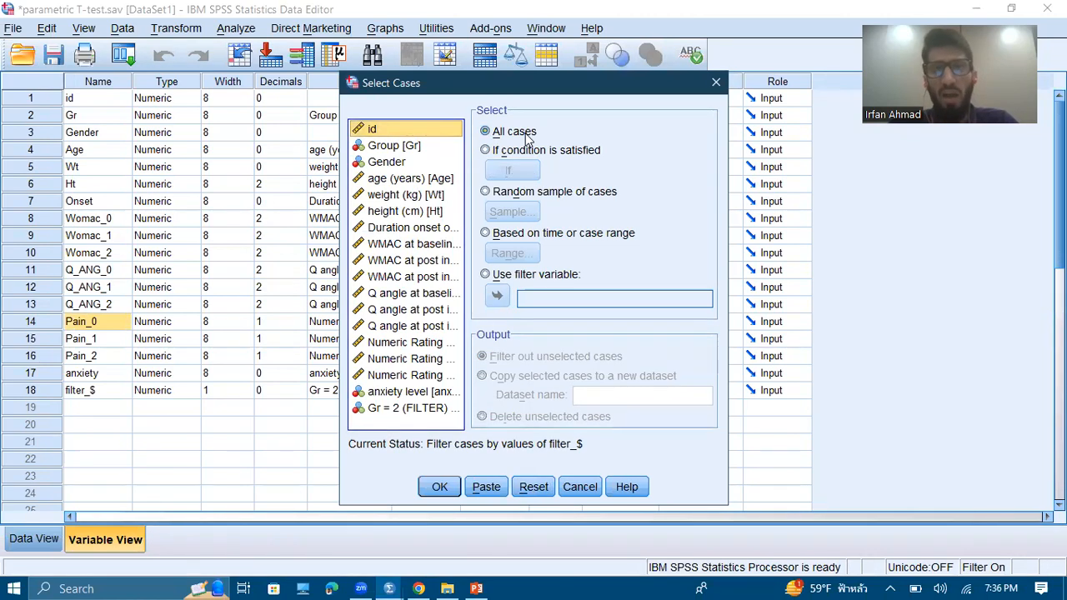
pyautogui.click(485, 150)
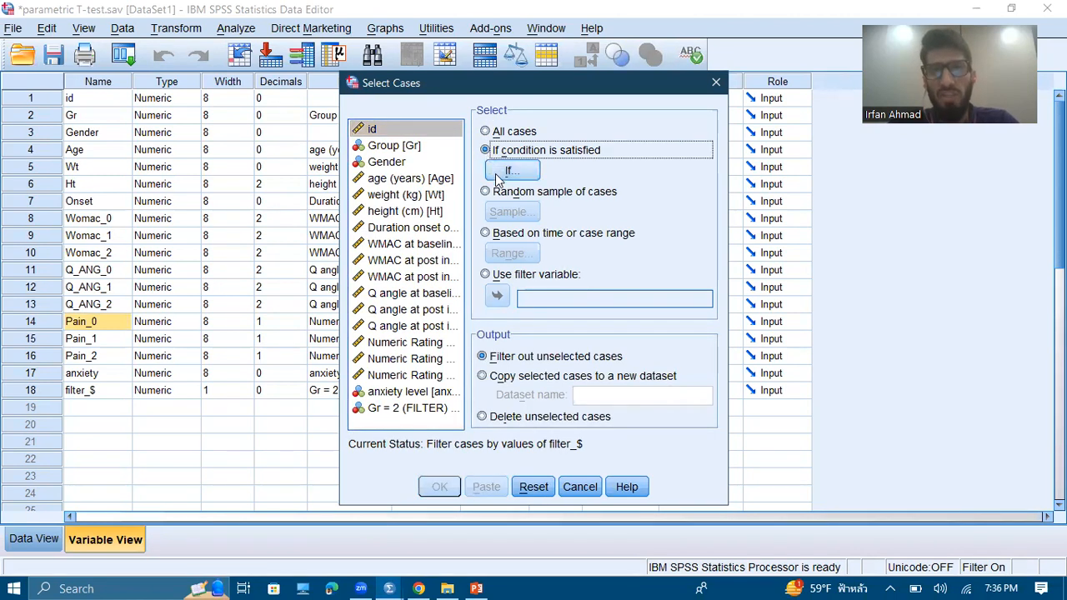
pyautogui.click(495, 173)
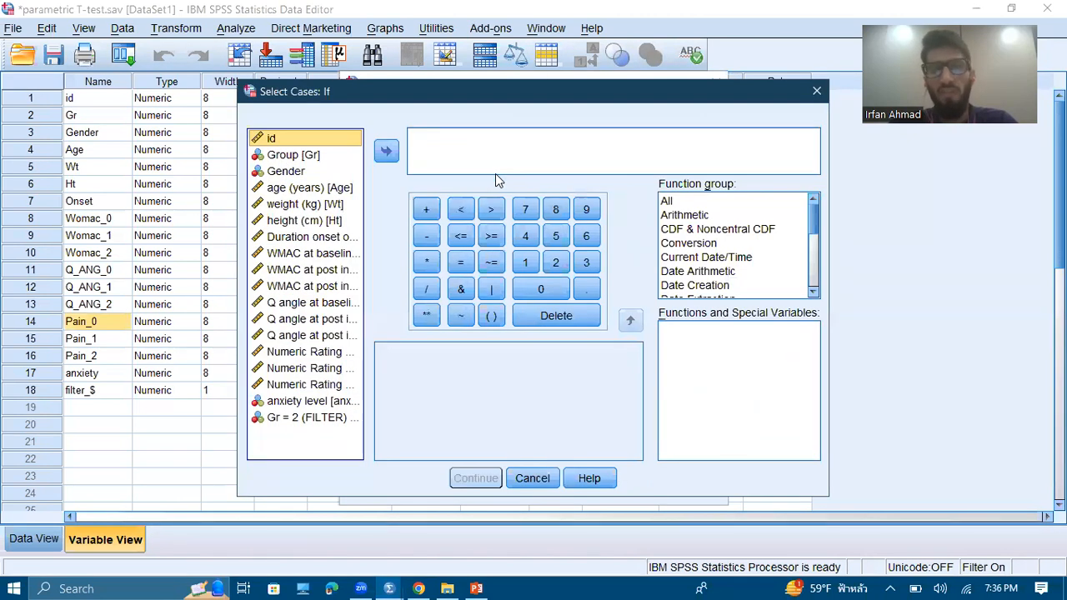
# Build the condition Gr = 2 from the Group variable and apply it, filtering out unselected cases
pyautogui.click(319, 155)
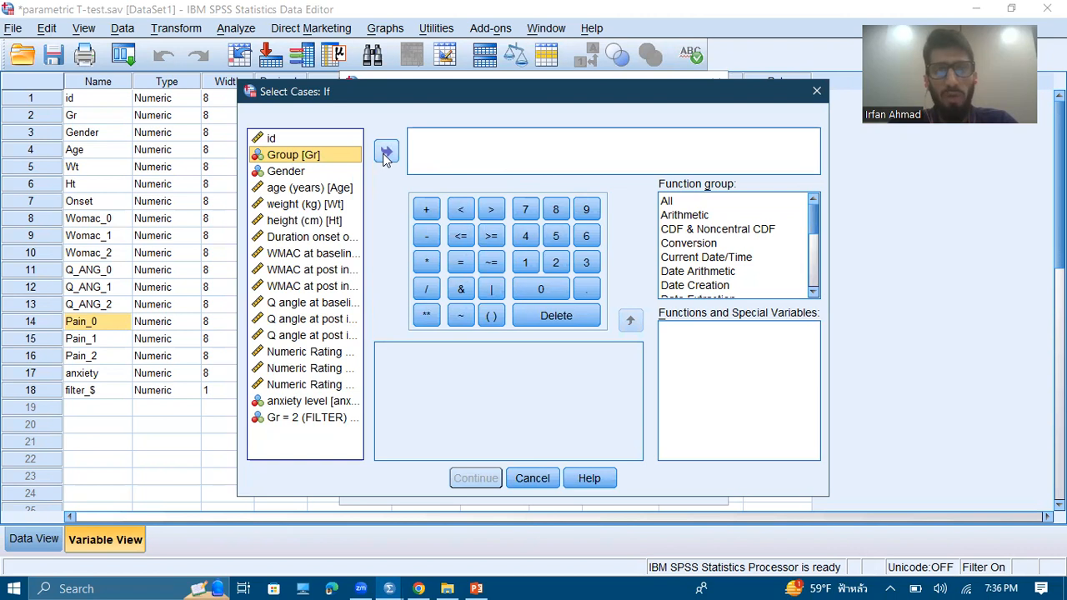
pyautogui.click(386, 153)
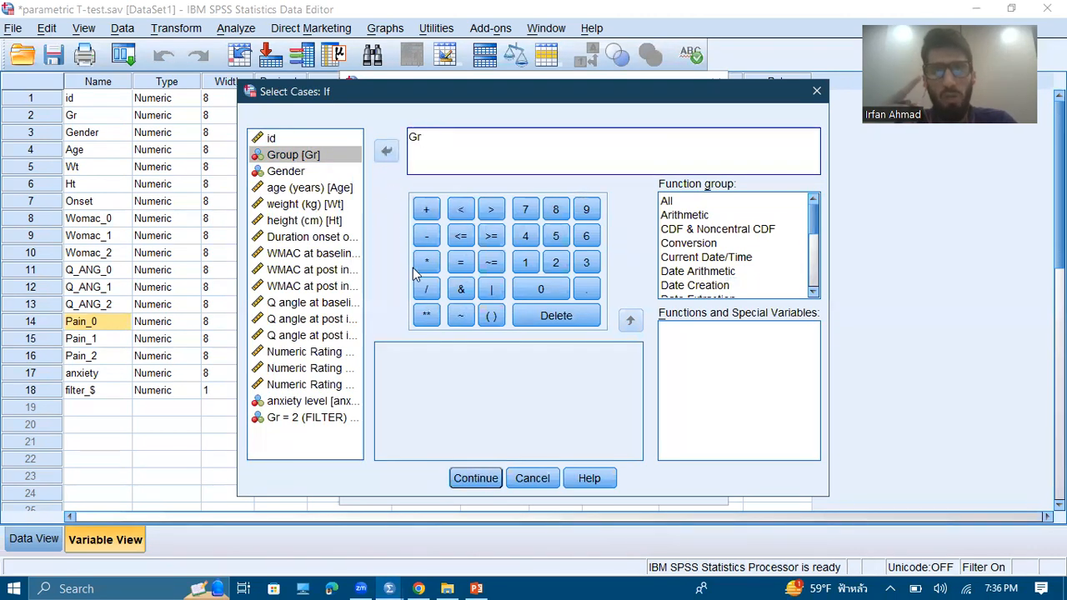
pyautogui.click(460, 263)
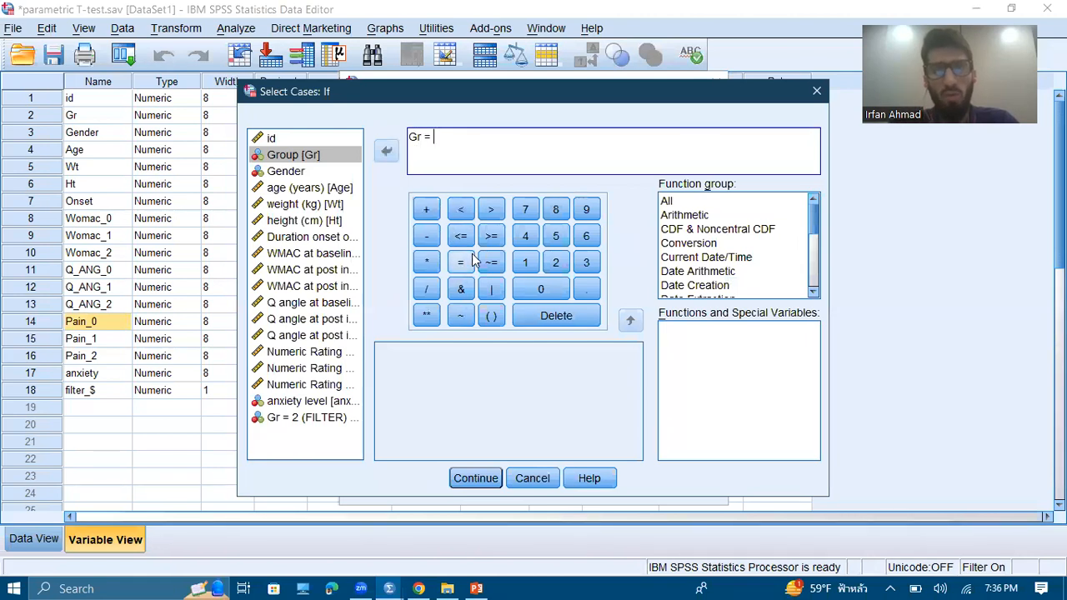
pyautogui.click(556, 262)
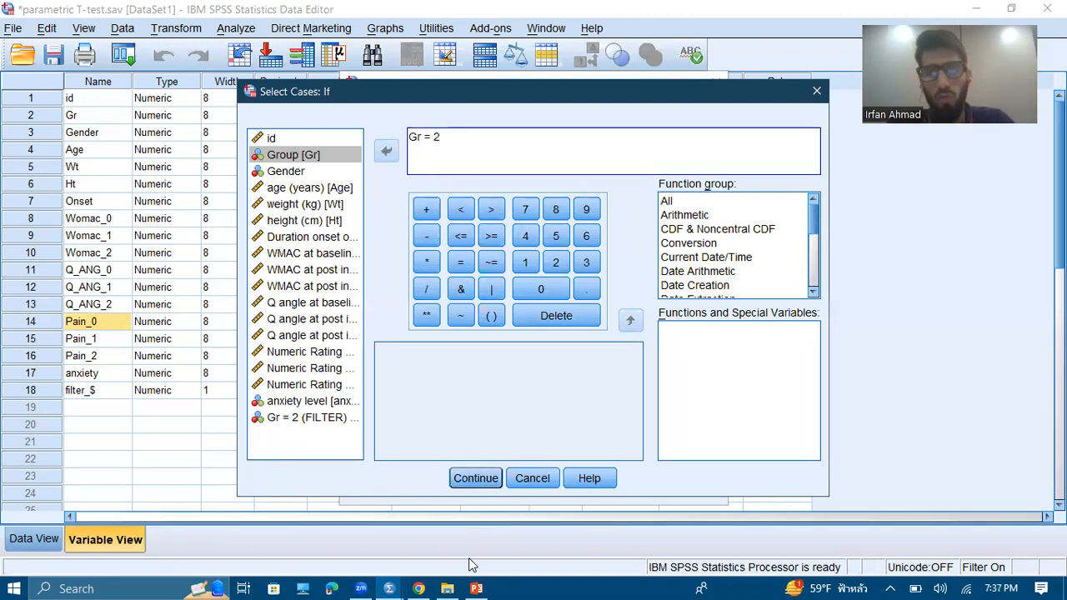
pyautogui.click(470, 485)
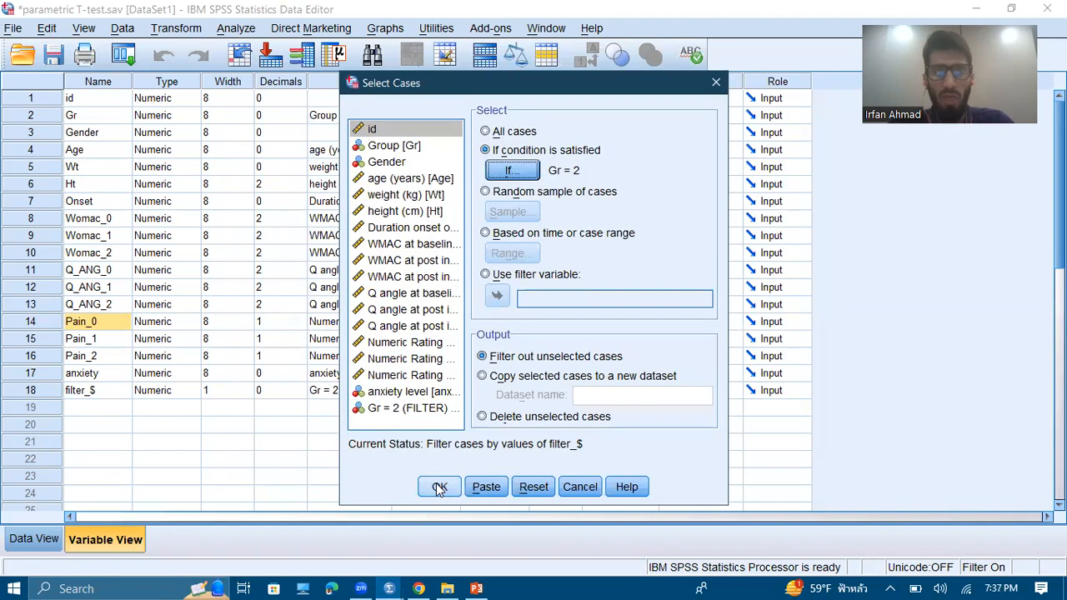
pyautogui.click(439, 489)
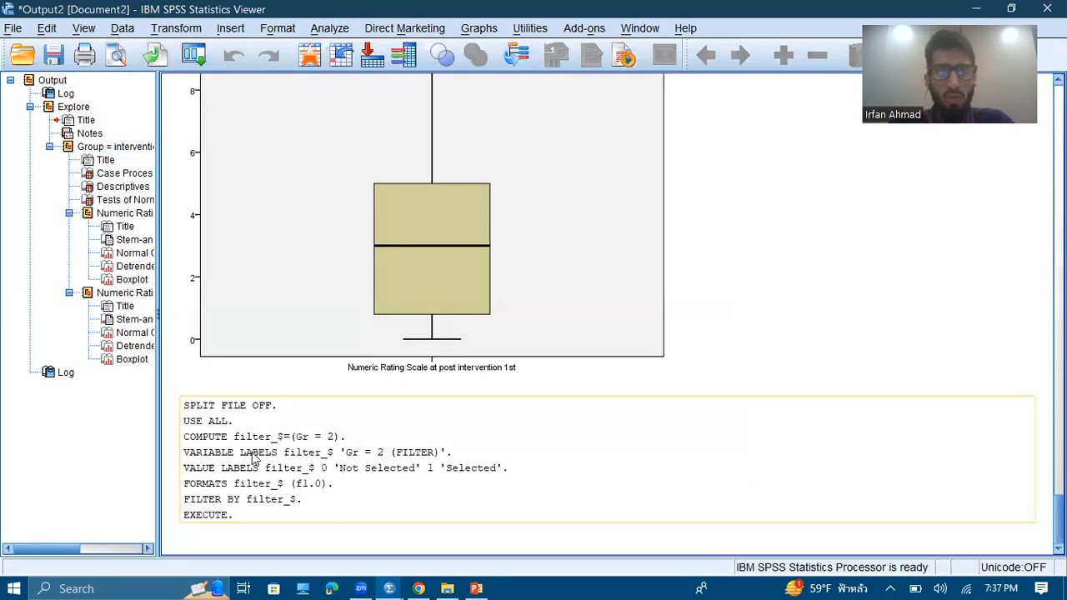
# Open the Paired-Samples T Test, then widen its dialog and move it clear of the window's edge
pyautogui.click(330, 29)
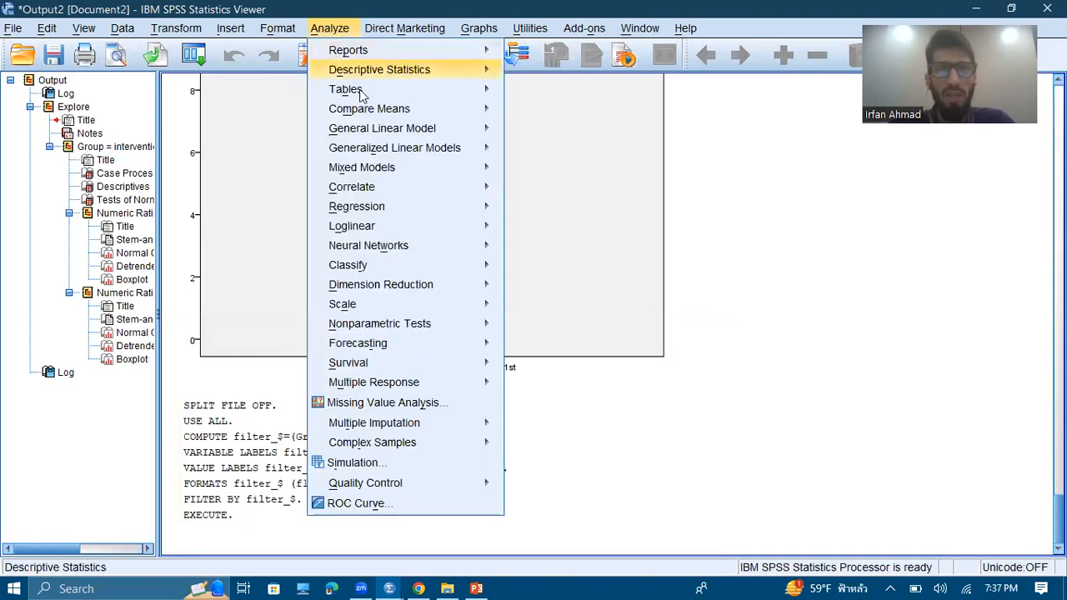
pyautogui.moveTo(404, 116)
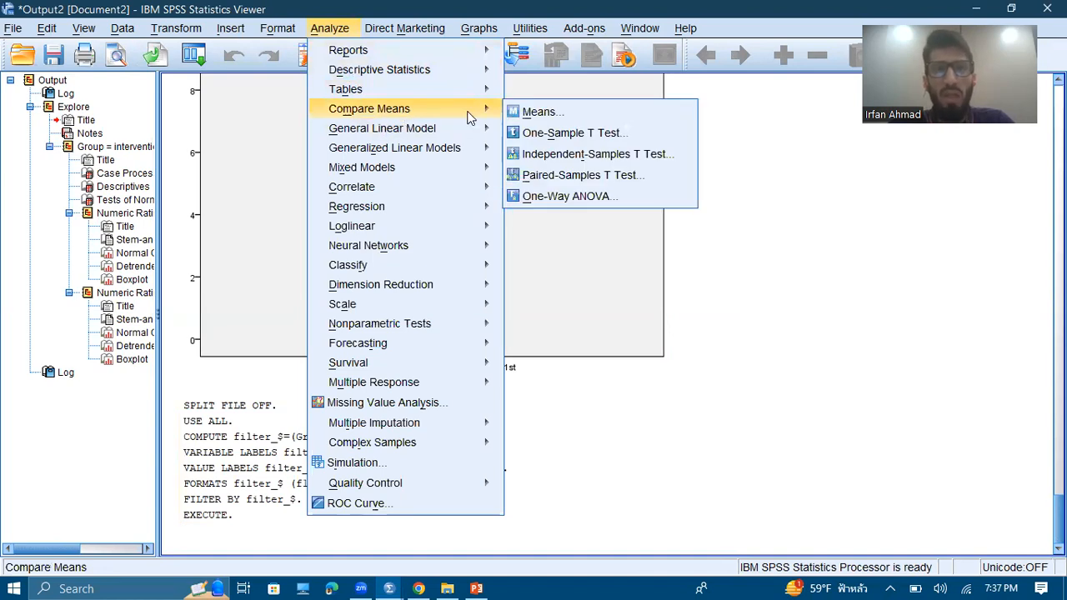
pyautogui.click(538, 178)
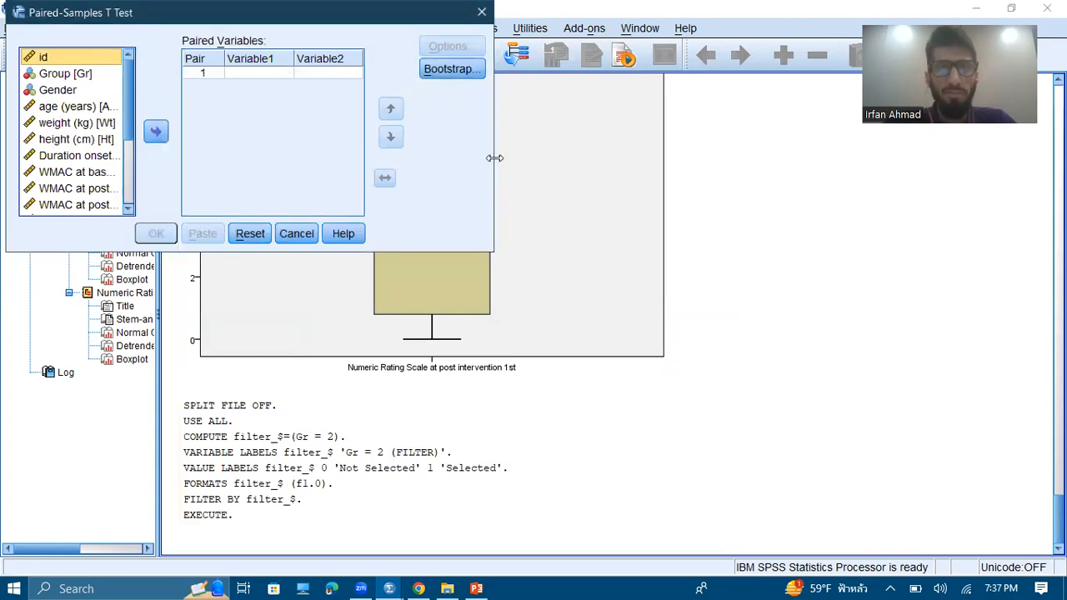
pyautogui.moveTo(494, 157); pyautogui.dragTo(725, 213)
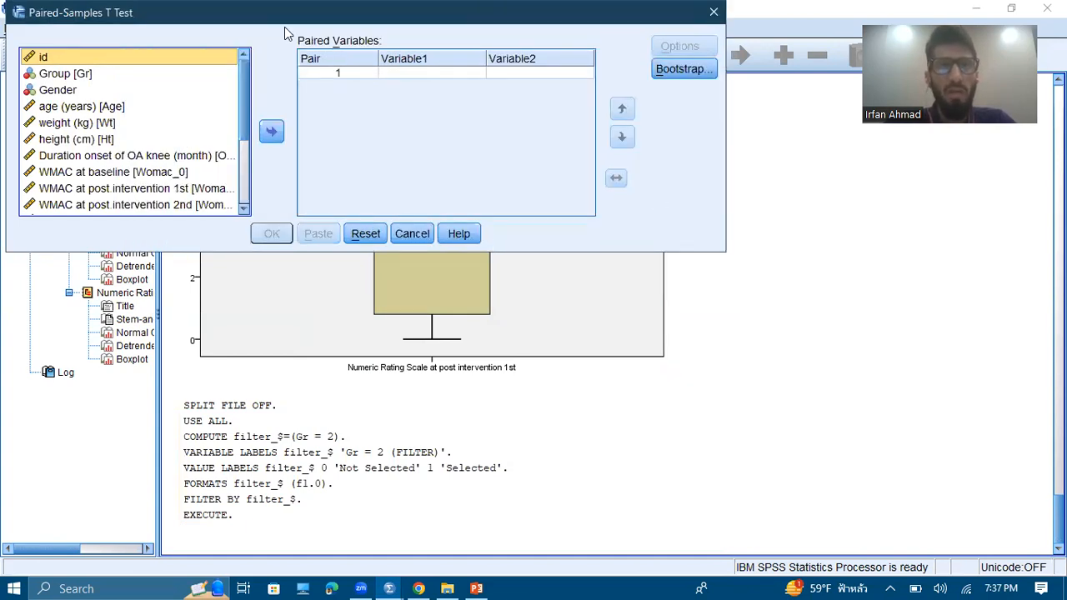
pyautogui.moveTo(284, 26); pyautogui.dragTo(327, 151)
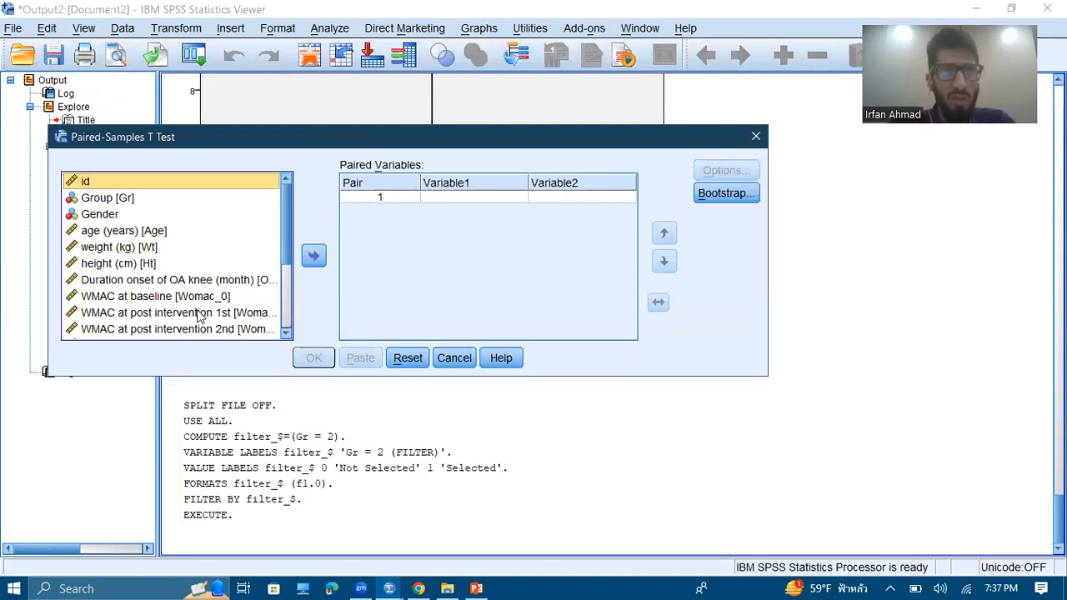
# Add Numeric Rating Scale at baseline as Variable1 of the first pair
pyautogui.scroll(-3, 292, 307)
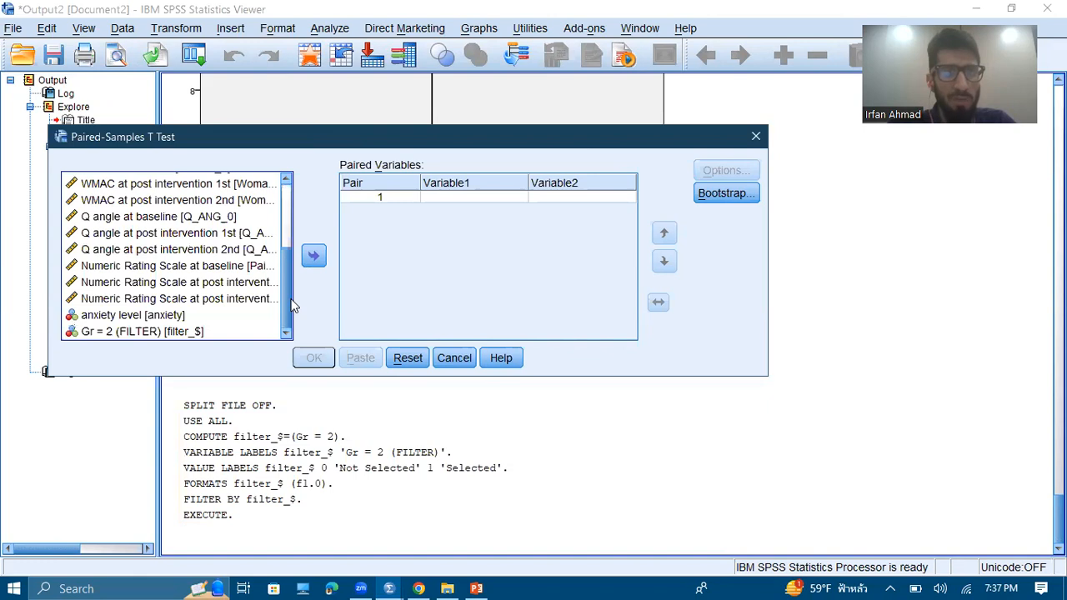
pyautogui.click(131, 266)
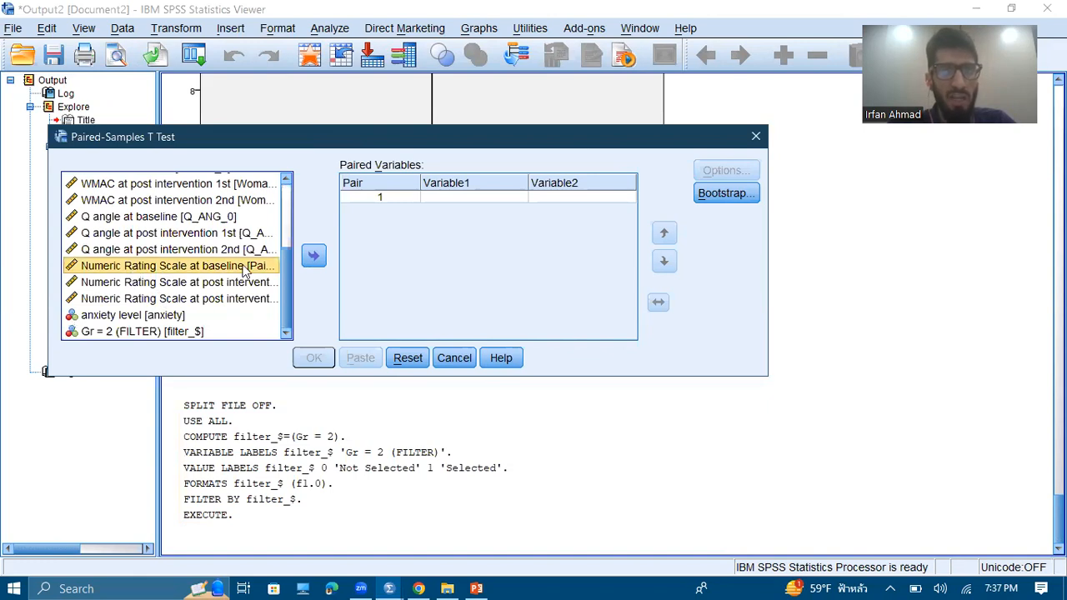
pyautogui.click(313, 258)
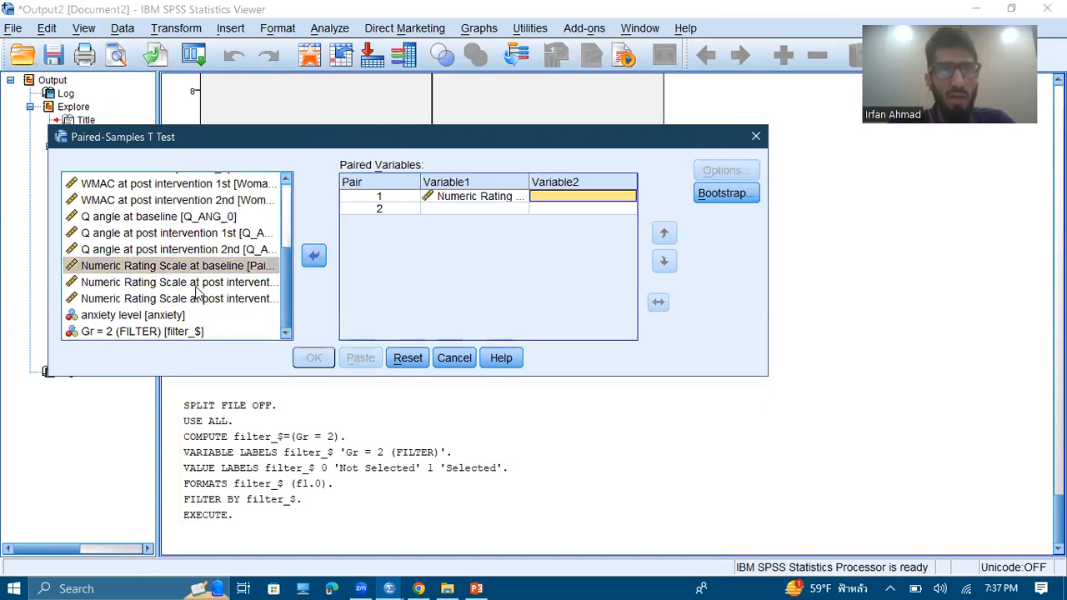
# Add Numeric Rating Scale at post intervention 2nd as Variable2 of the first pair, enlarging the dialog to show full variable names
pyautogui.click(196, 287)
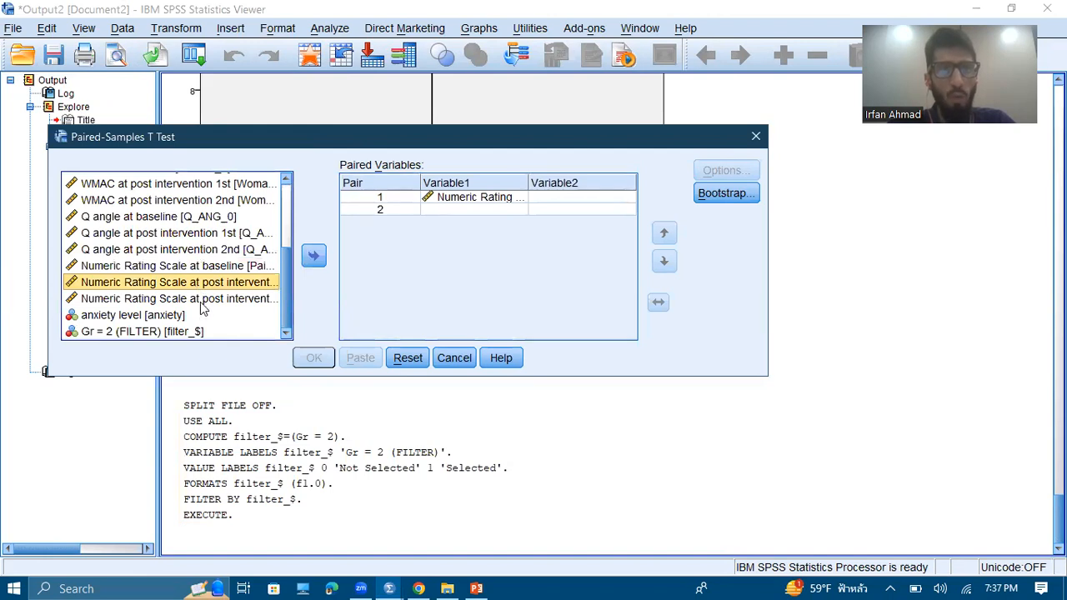
pyautogui.click(201, 305)
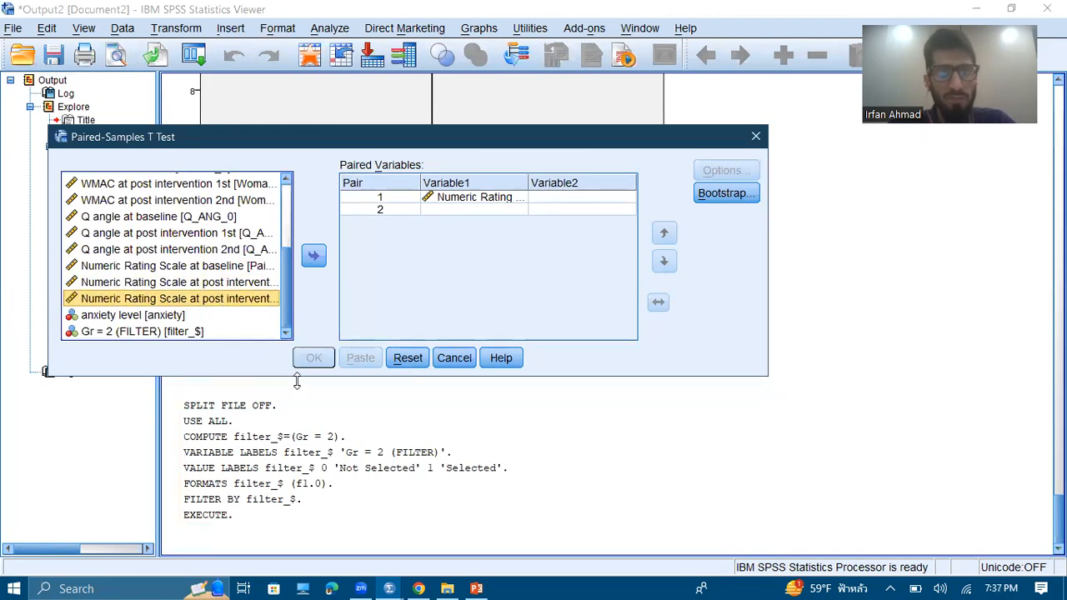
pyautogui.moveTo(297, 381); pyautogui.dragTo(298, 491)
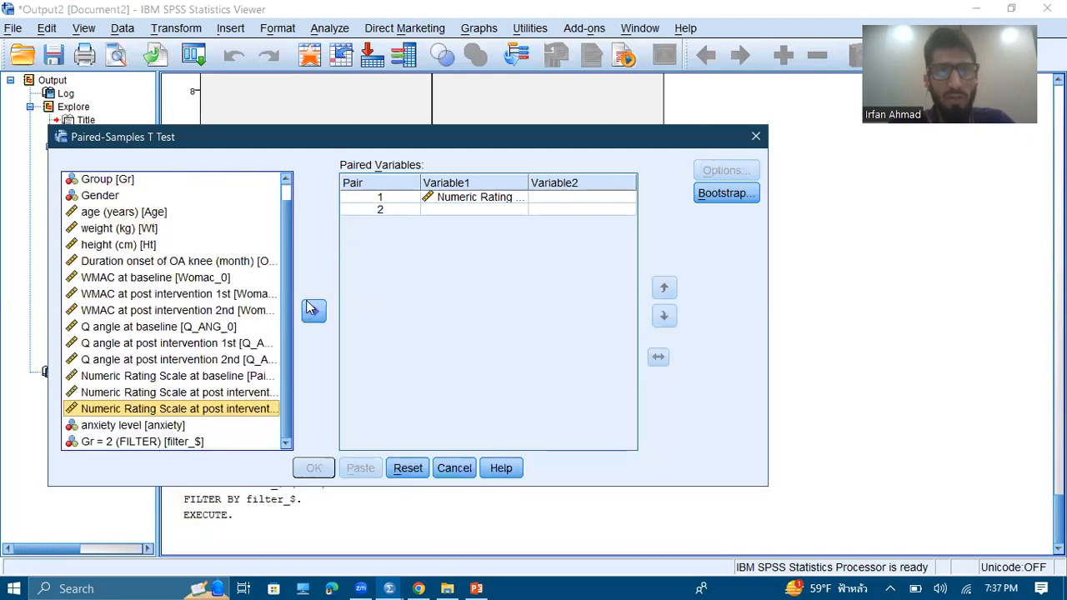
pyautogui.click(314, 312)
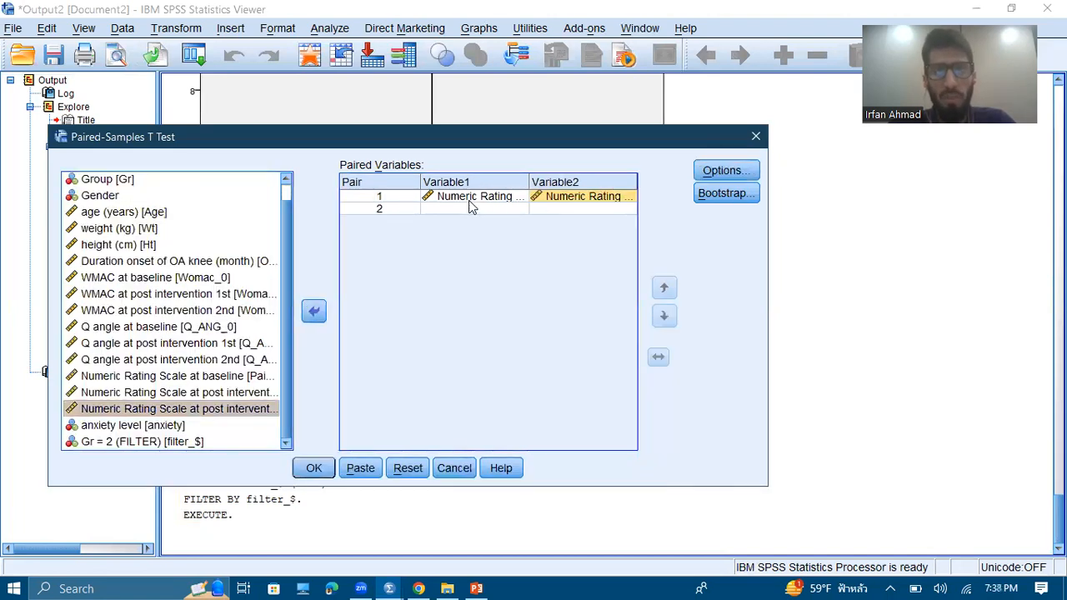
pyautogui.click(582, 205)
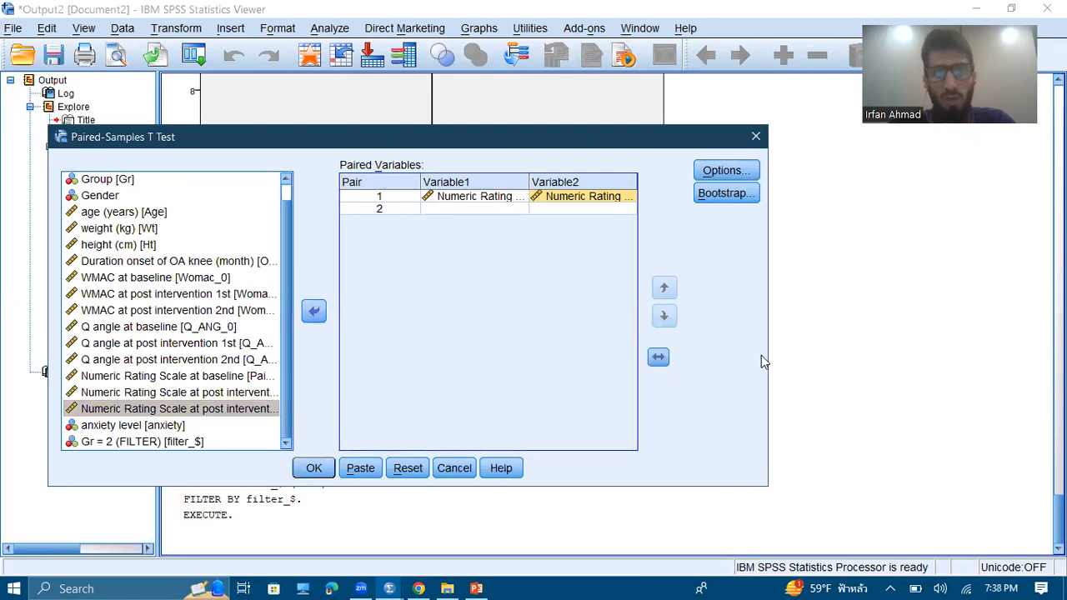
pyautogui.moveTo(768, 355); pyautogui.dragTo(1014, 367)
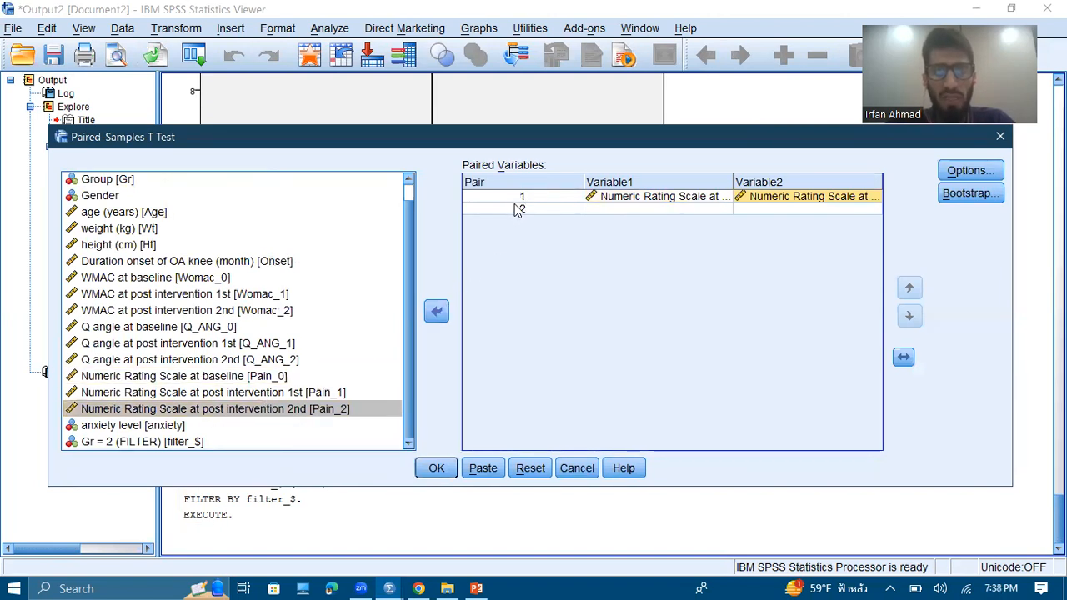
# Reset the paired variables and add Numeric Rating Scale at baseline and at post intervention 2nd together as the first pair
pyautogui.click(530, 468)
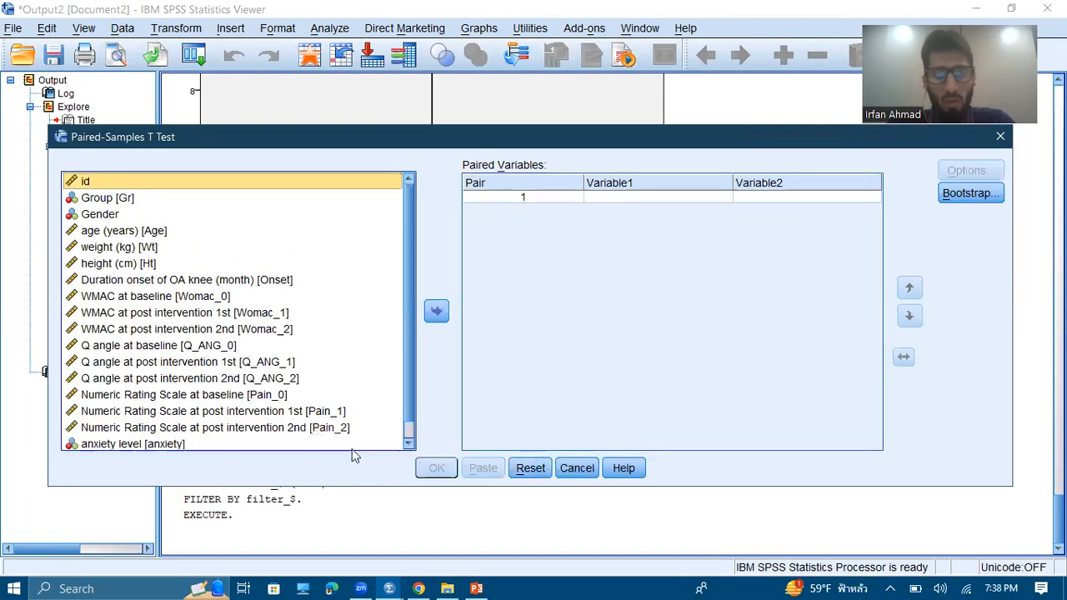
pyautogui.click(242, 397)
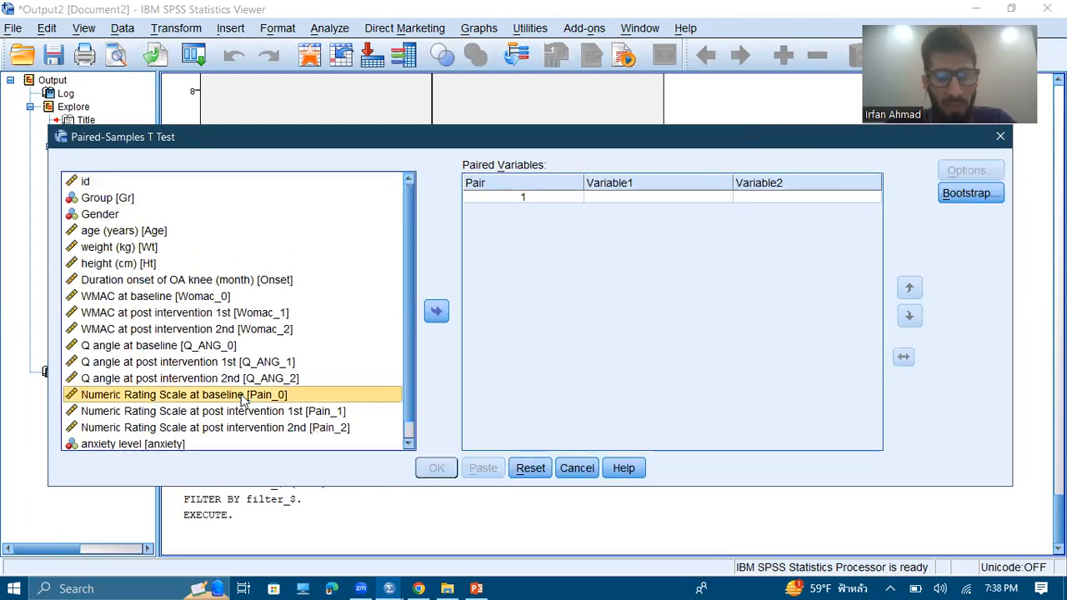
pyautogui.keyDown('ctrl'); pyautogui.click(243, 428); pyautogui.keyUp('ctrl')
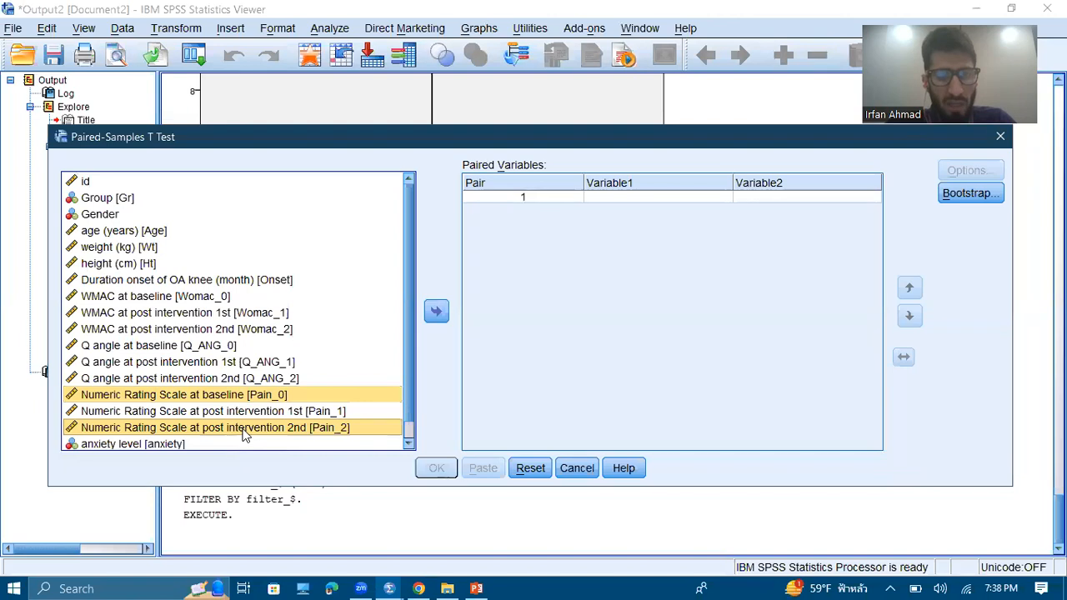
pyautogui.click(435, 312)
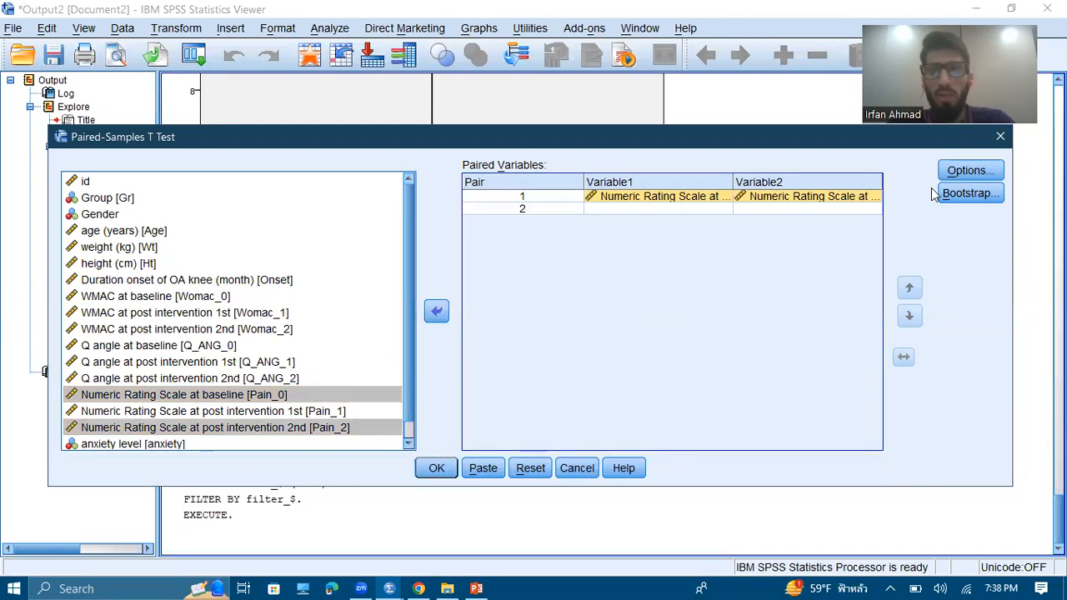
# Check the confidence interval and missing-value options without changing them, and run the paired-samples t-test to view its output tables
pyautogui.click(969, 170)
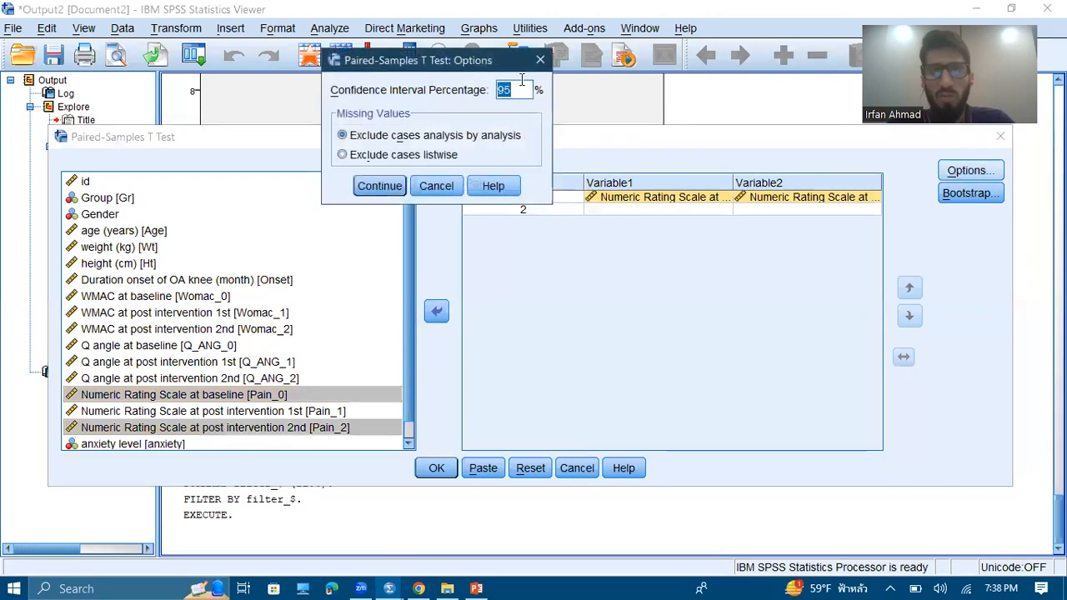
pyautogui.click(542, 60)
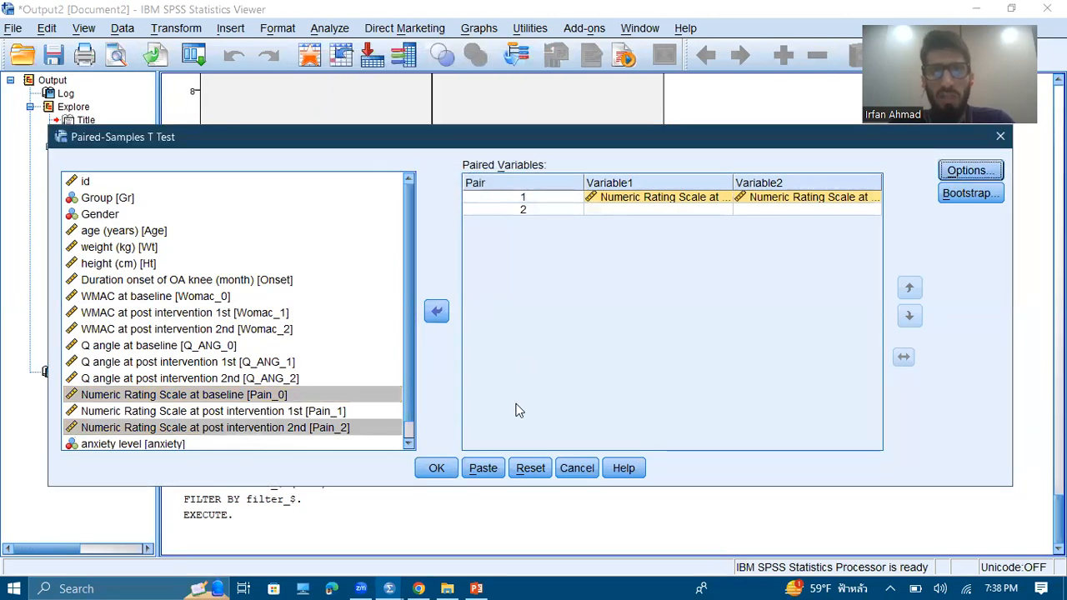
pyautogui.click(433, 468)
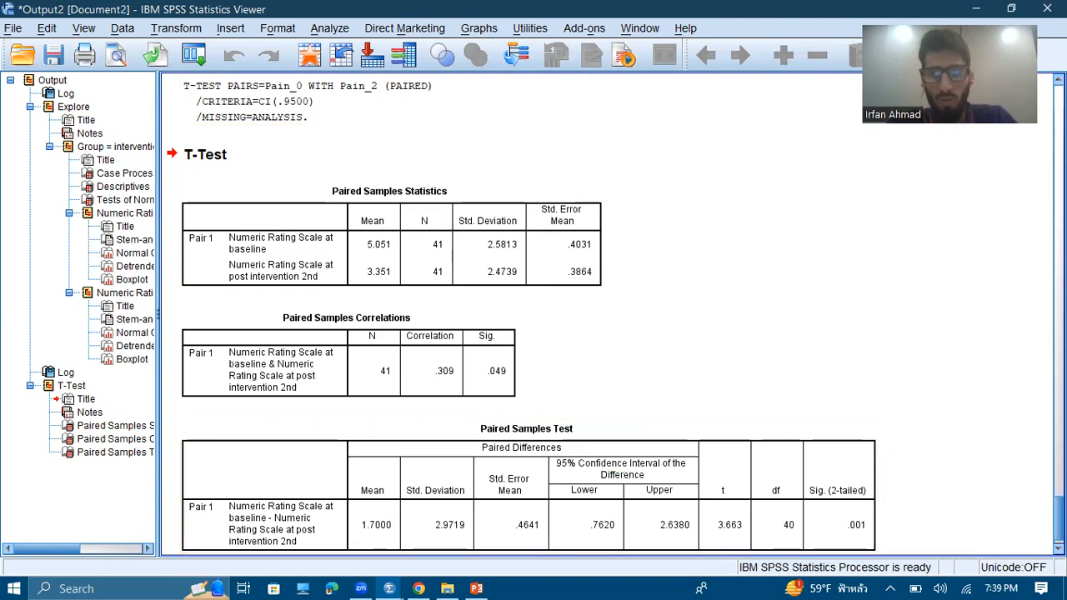
pyautogui.scroll(-1, 917, 517)
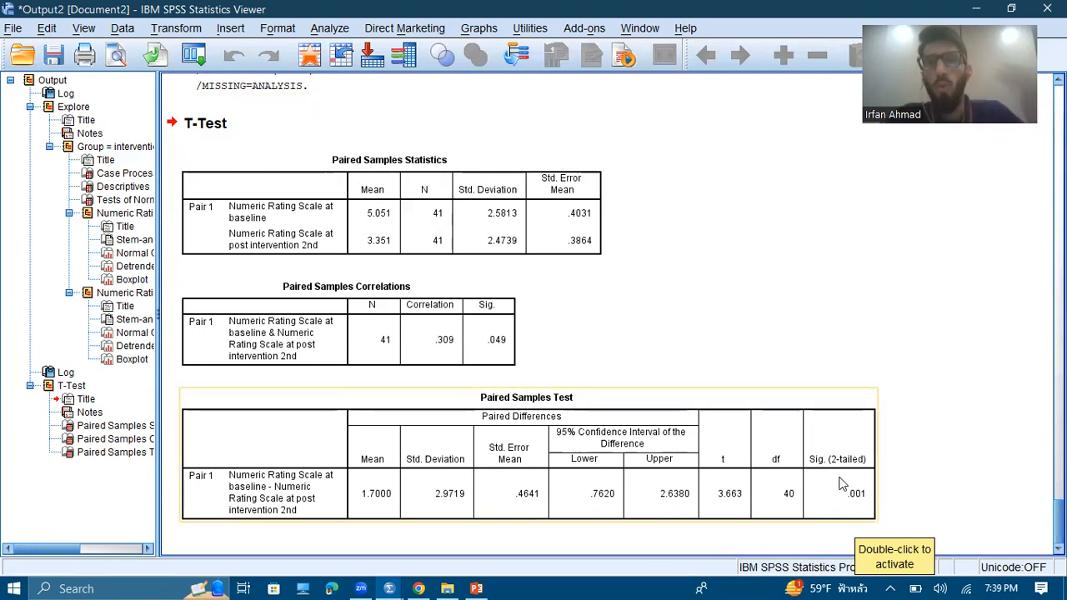
# Switch to the PowerPoint presentation and go back to the Hypothesis slide with the rule for rejecting the null hypothesis
pyautogui.click(476, 588)
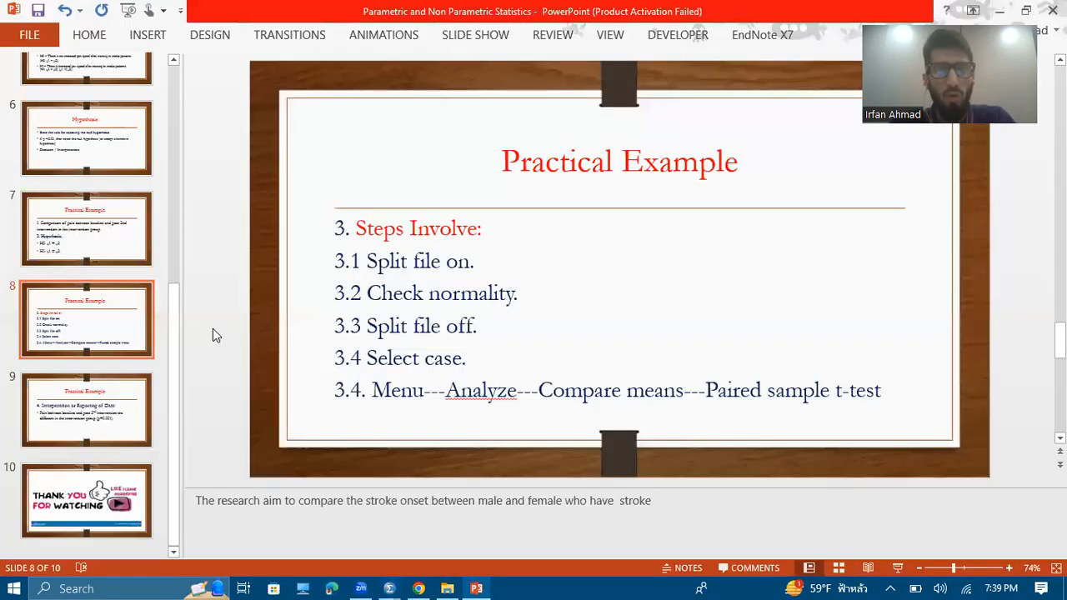
pyautogui.press('Up')
pyautogui.press('Up')
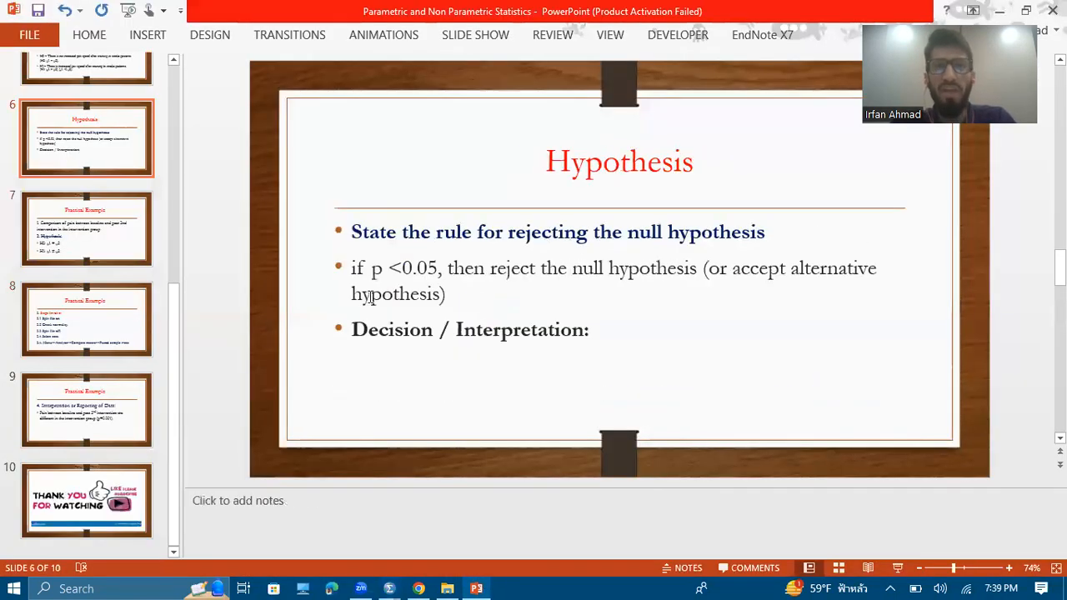